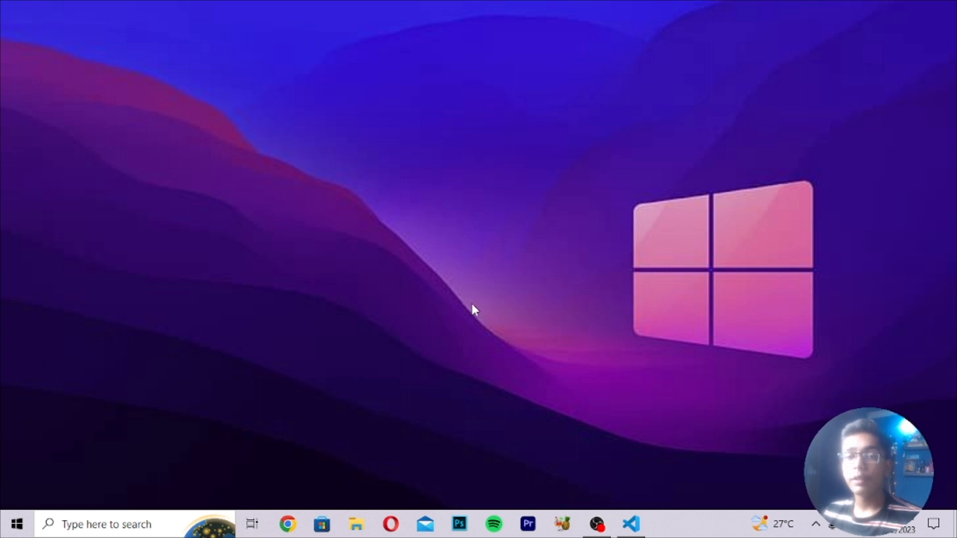
Open Chrome maximized and go to google.com.
{"action": "left_click", "coordinate": [288, 524]}
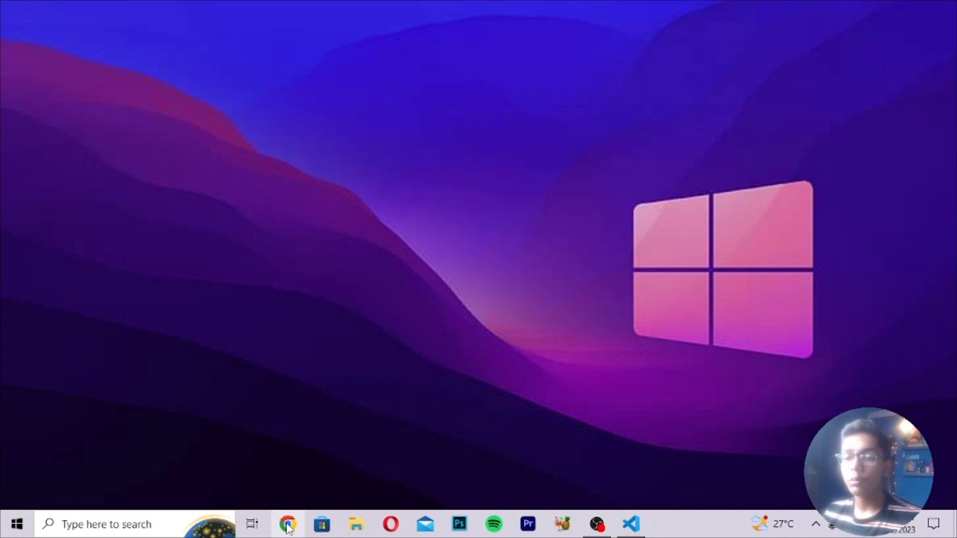
{"action": "left_click", "coordinate": [907, 11]}
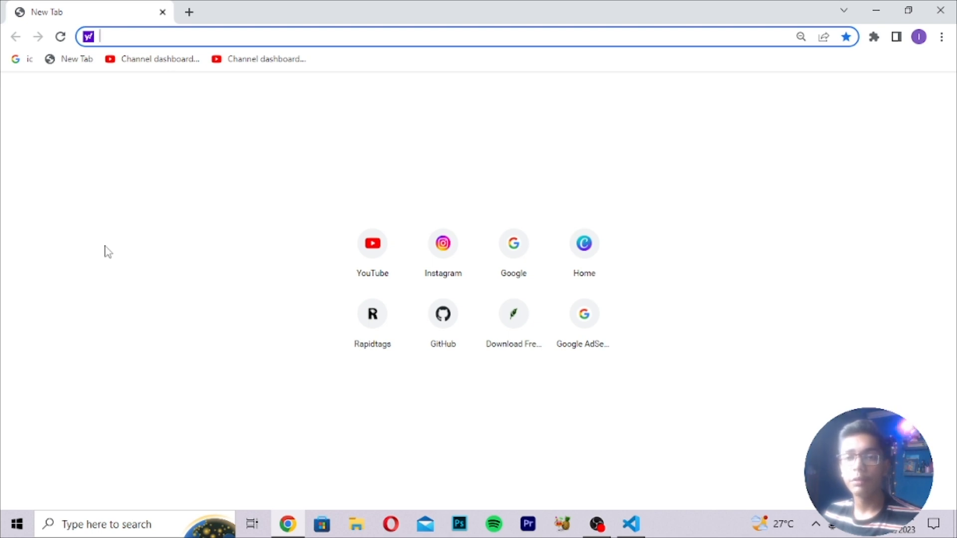
{"action": "type", "text": "google.com"}
{"action": "key", "text": "Return"}
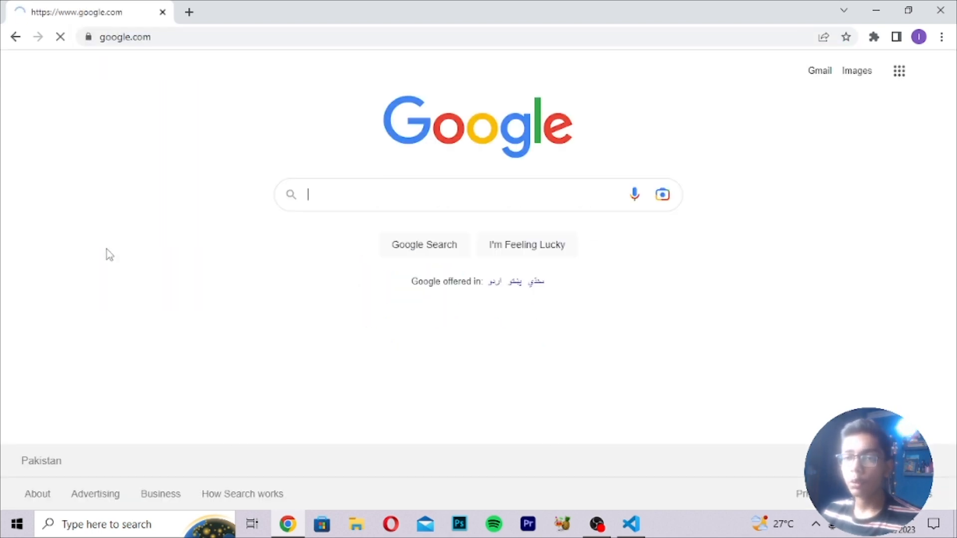
Search Google for 'android studio', fixing the mistyped extra word first.
{"action": "left_click", "coordinate": [368, 192]}
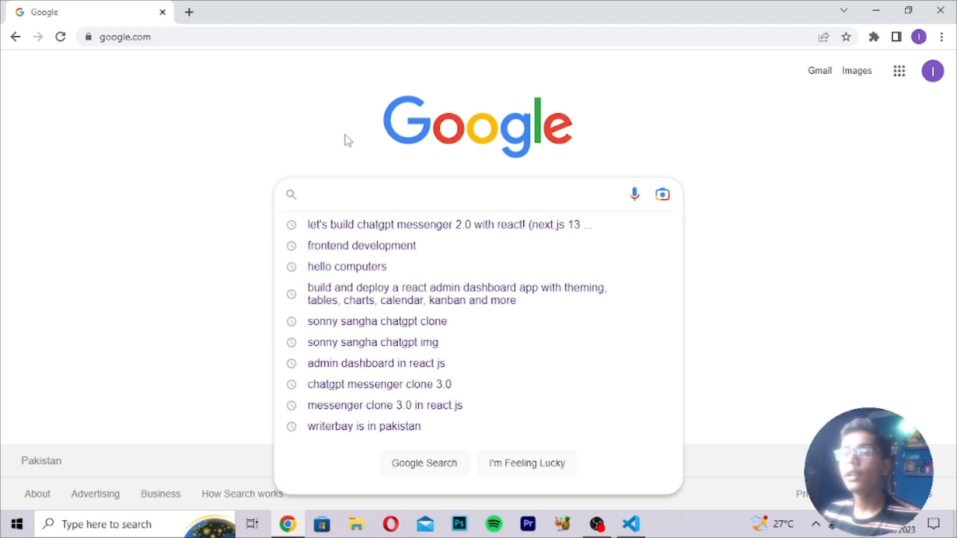
{"action": "left_click", "coordinate": [290, 140]}
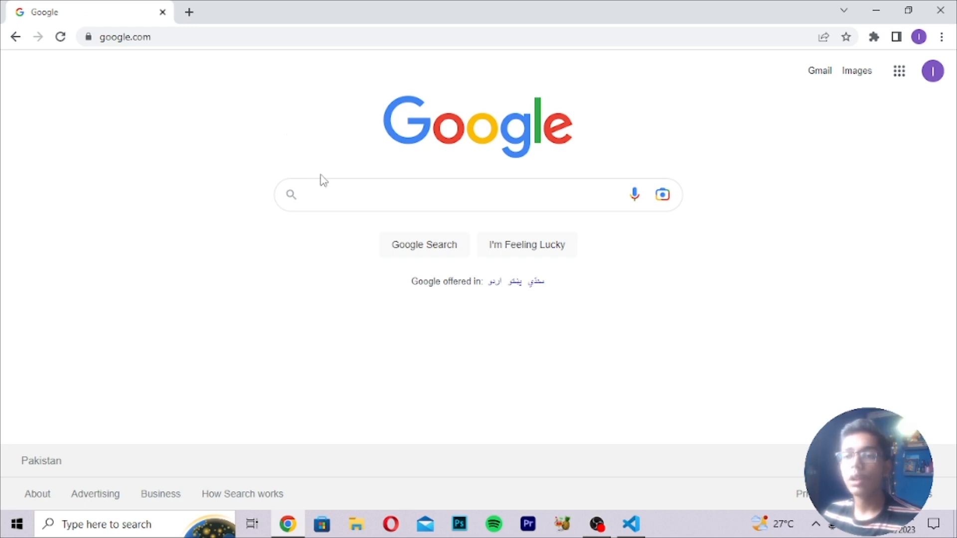
{"action": "left_click", "coordinate": [319, 198]}
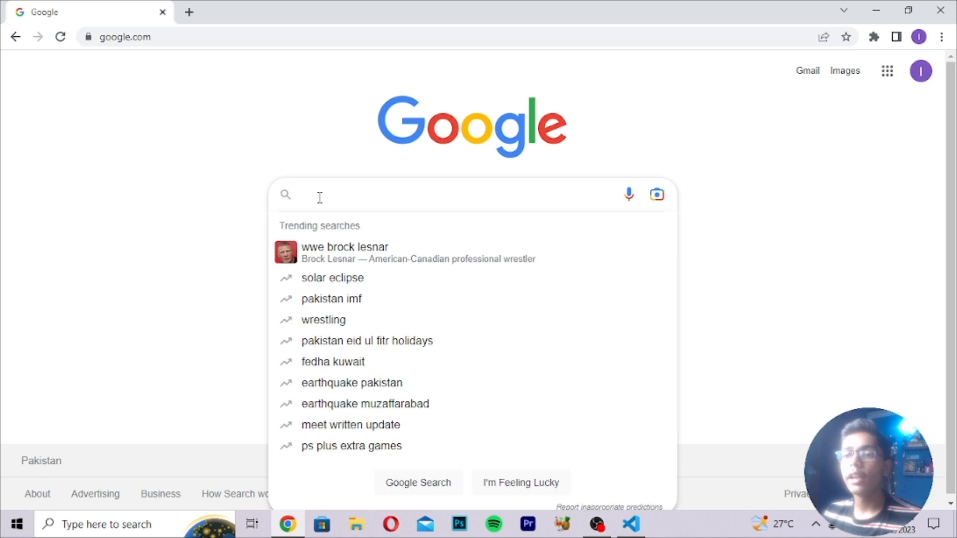
{"action": "left_click", "coordinate": [280, 150]}
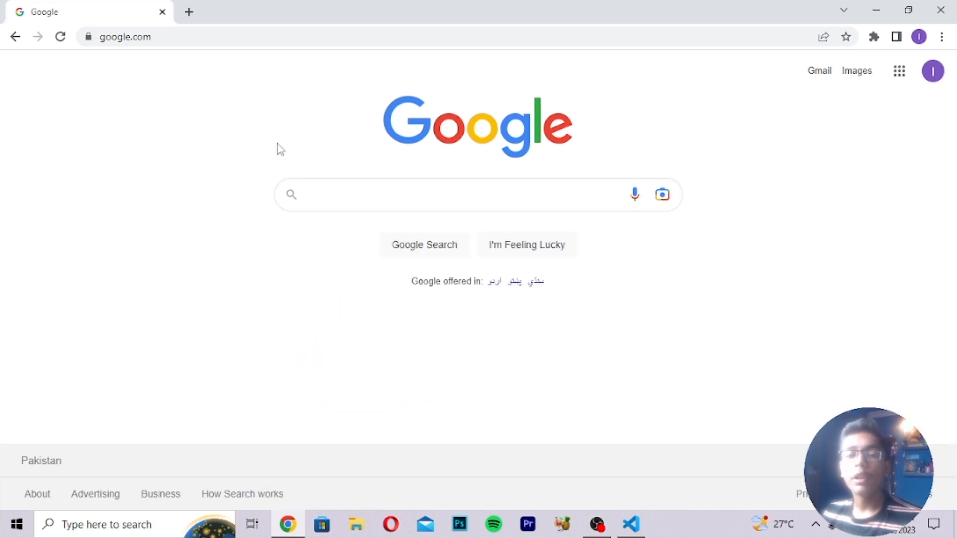
{"action": "left_click", "coordinate": [352, 188]}
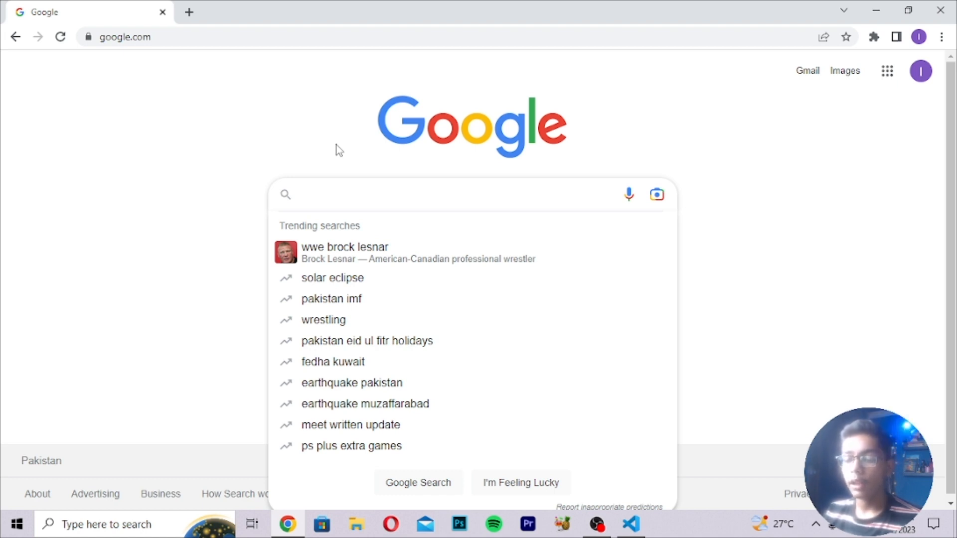
{"action": "type", "text": "androi"}
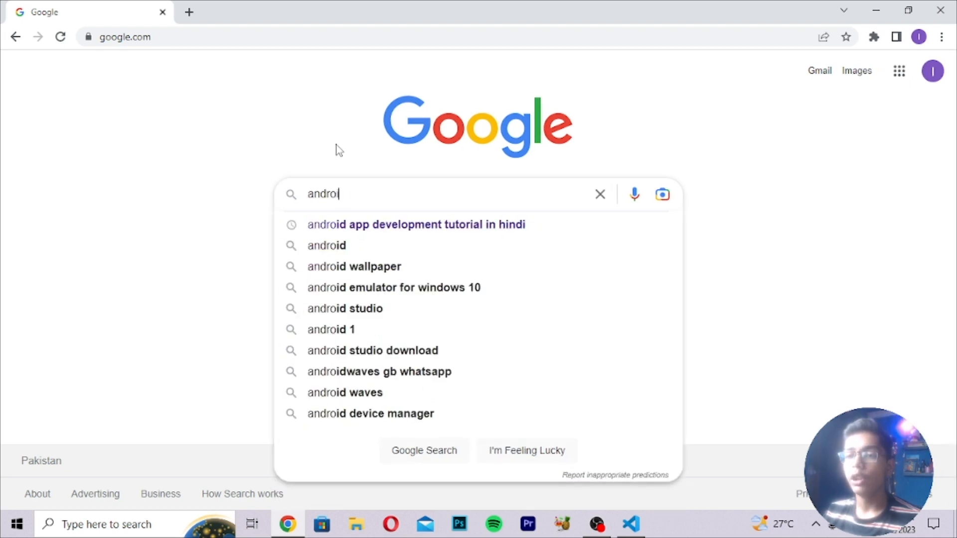
{"action": "type", "text": "d studio donw"}
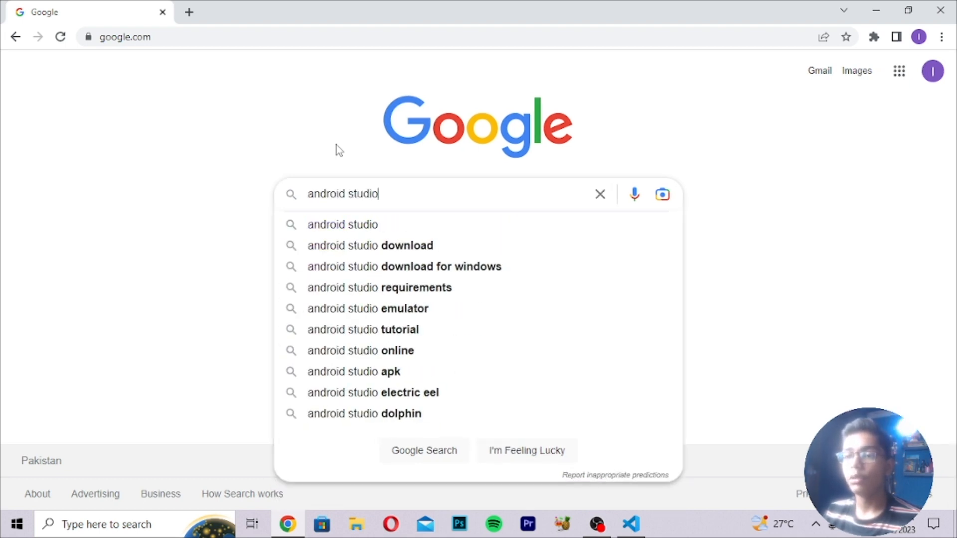
{"action": "key", "text": "BackSpace"}
{"action": "key", "text": "BackSpace"}
{"action": "key", "text": "BackSpace"}
{"action": "key", "text": "BackSpace"}
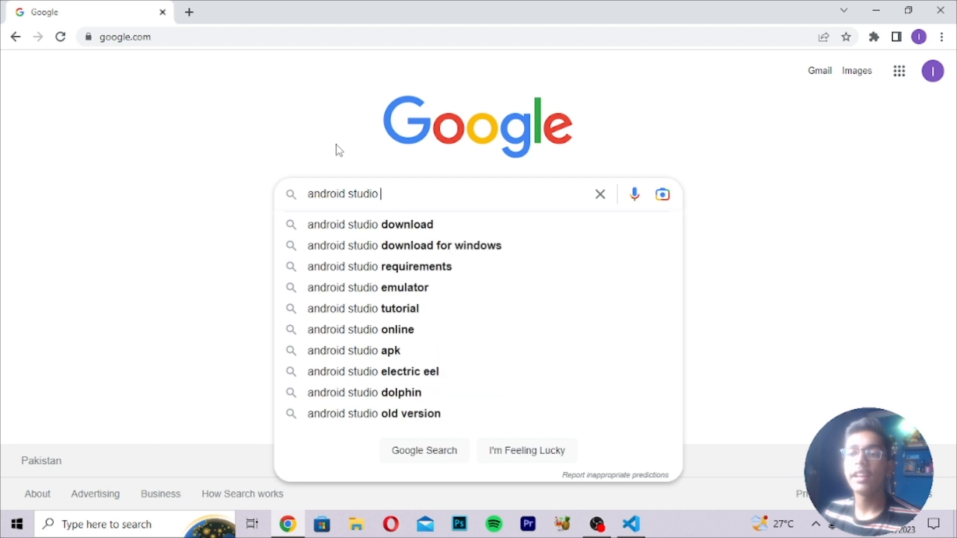
{"action": "key", "text": "Return"}
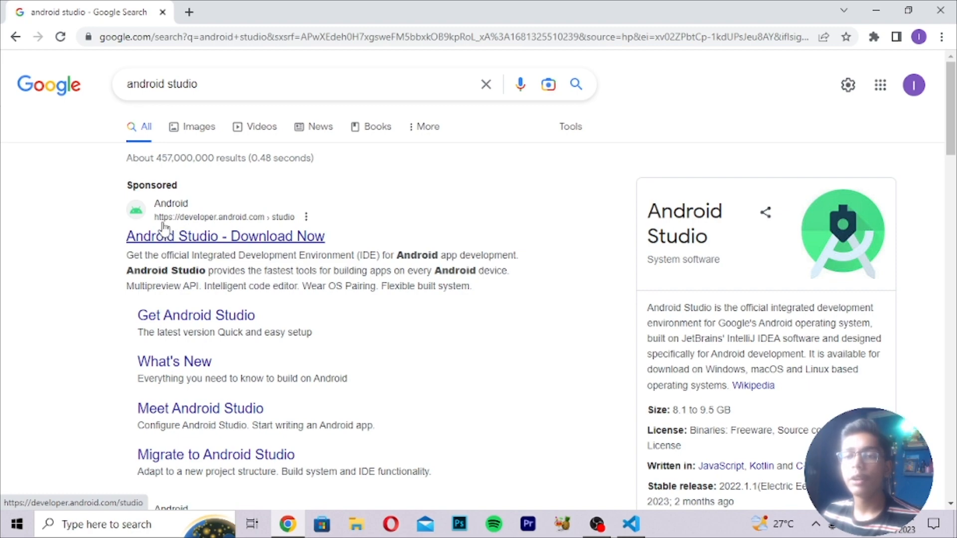
{"action": "scroll", "coordinate": [165, 238], "scroll_direction": "down", "scroll_amount": 7}
{"action": "scroll", "coordinate": [185, 237], "scroll_direction": "up", "scroll_amount": 7}
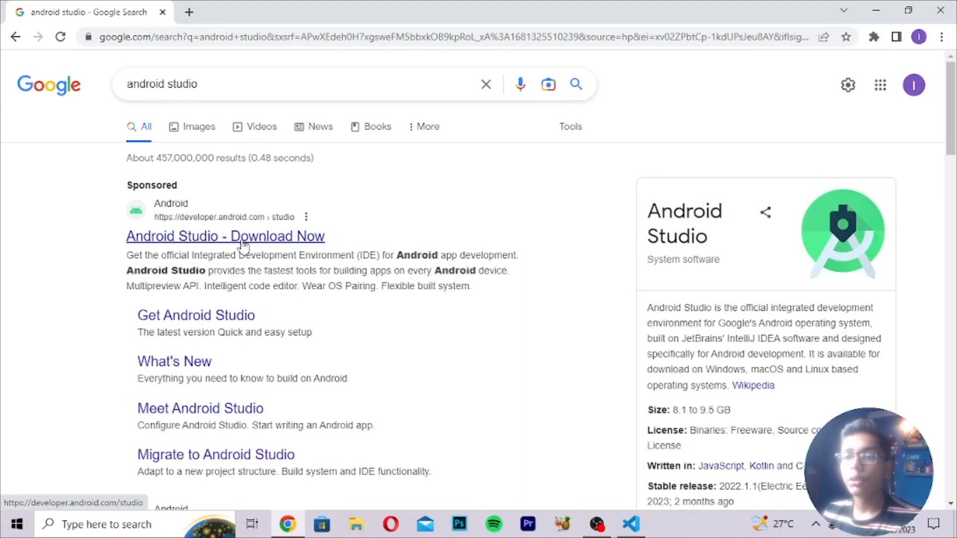
{"action": "scroll", "coordinate": [240, 247], "scroll_direction": "down", "scroll_amount": 1}
{"action": "scroll", "coordinate": [240, 247], "scroll_direction": "down", "scroll_amount": 5}
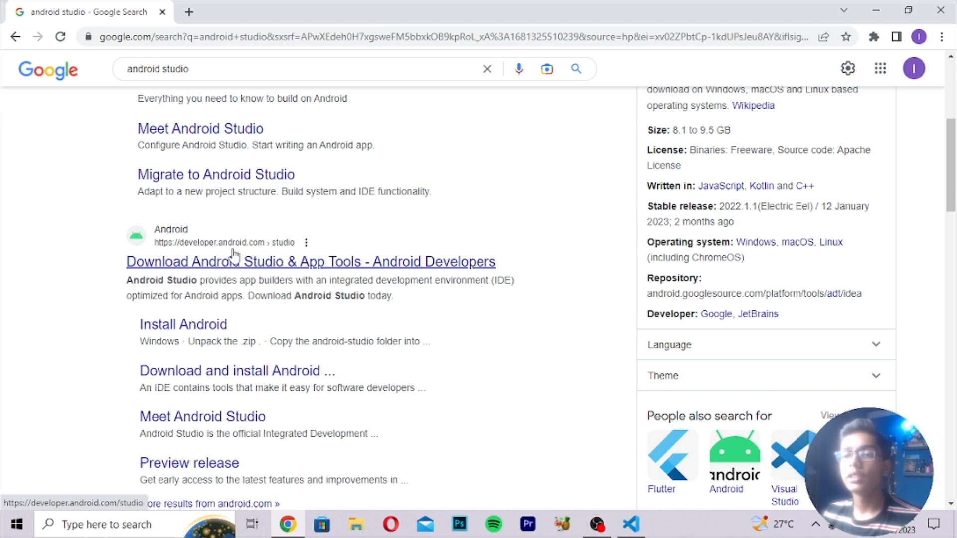
{"action": "scroll", "coordinate": [240, 255], "scroll_direction": "up", "scroll_amount": 4}
{"action": "scroll", "coordinate": [331, 274], "scroll_direction": "up", "scroll_amount": 1}
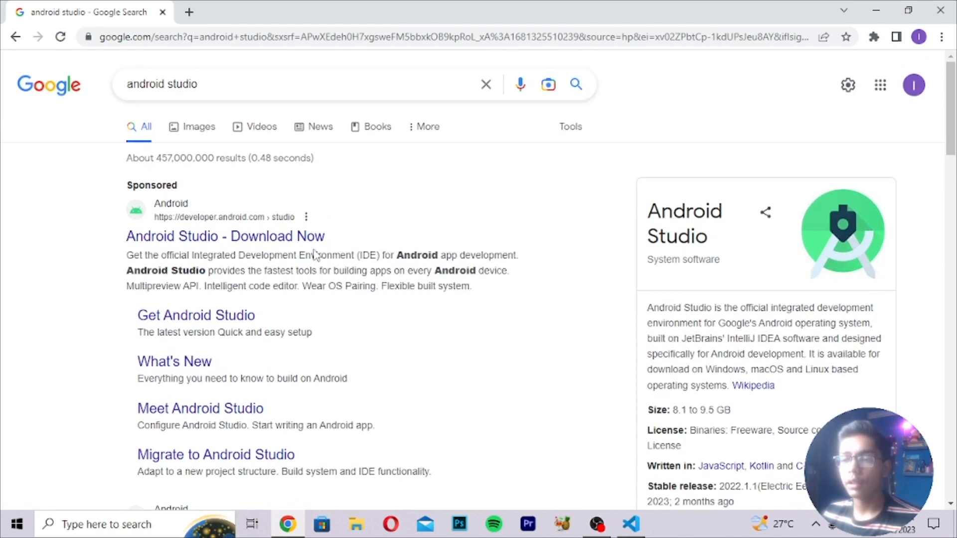
{"action": "scroll", "coordinate": [313, 256], "scroll_direction": "down", "scroll_amount": 3}
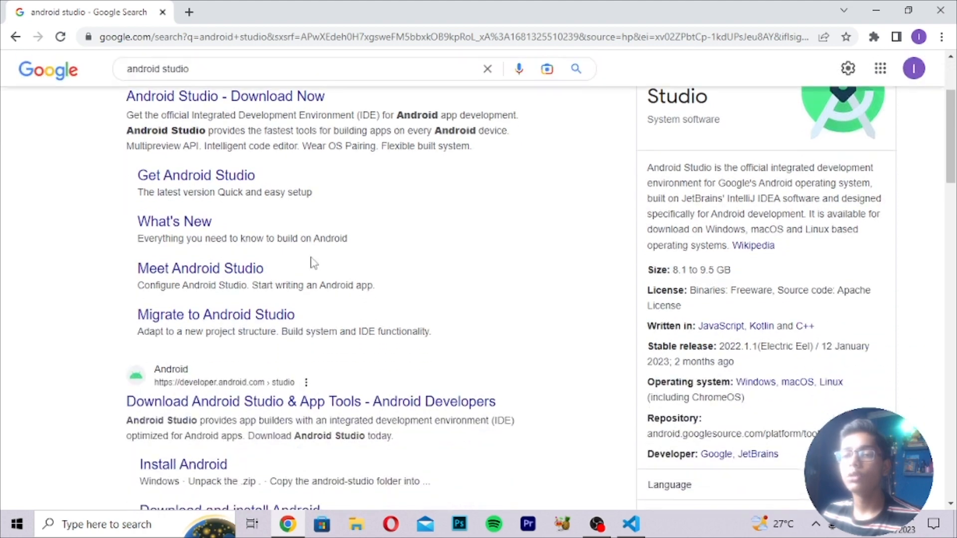
{"action": "scroll", "coordinate": [284, 311], "scroll_direction": "down", "scroll_amount": 1}
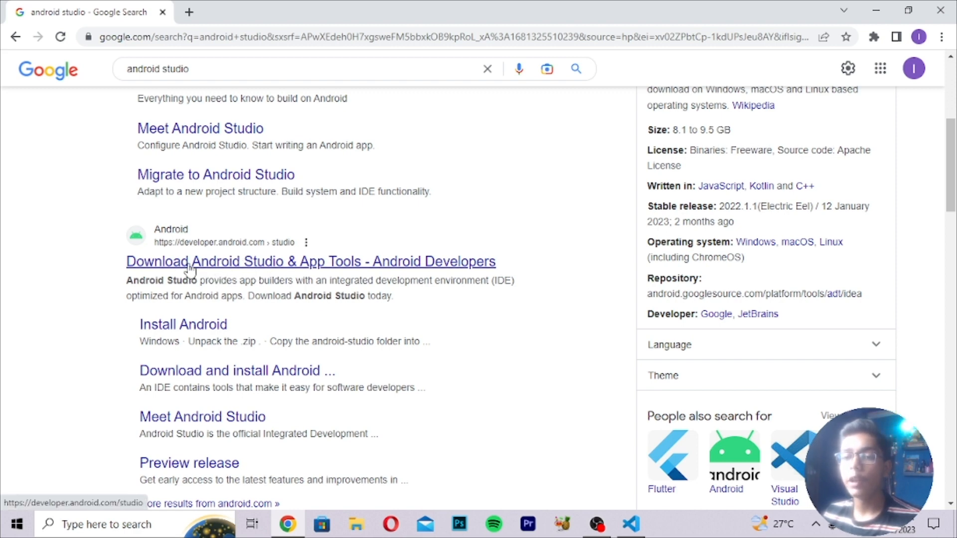
Open the 'Download Android Studio & App Tools' result and scroll through the developer.android.com page.
{"action": "left_click", "coordinate": [240, 264]}
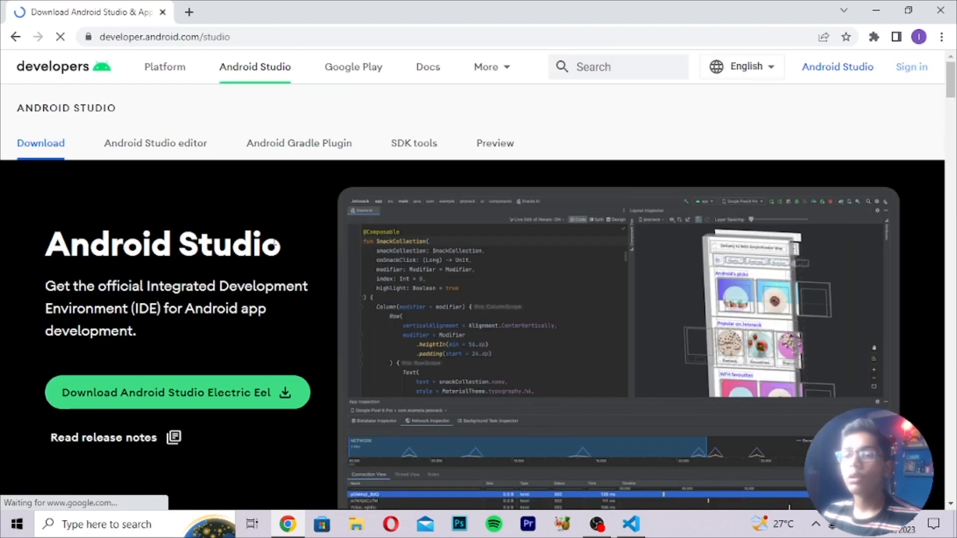
{"action": "scroll", "coordinate": [273, 240], "scroll_direction": "down", "scroll_amount": 5}
{"action": "scroll", "coordinate": [273, 245], "scroll_direction": "down", "scroll_amount": 5}
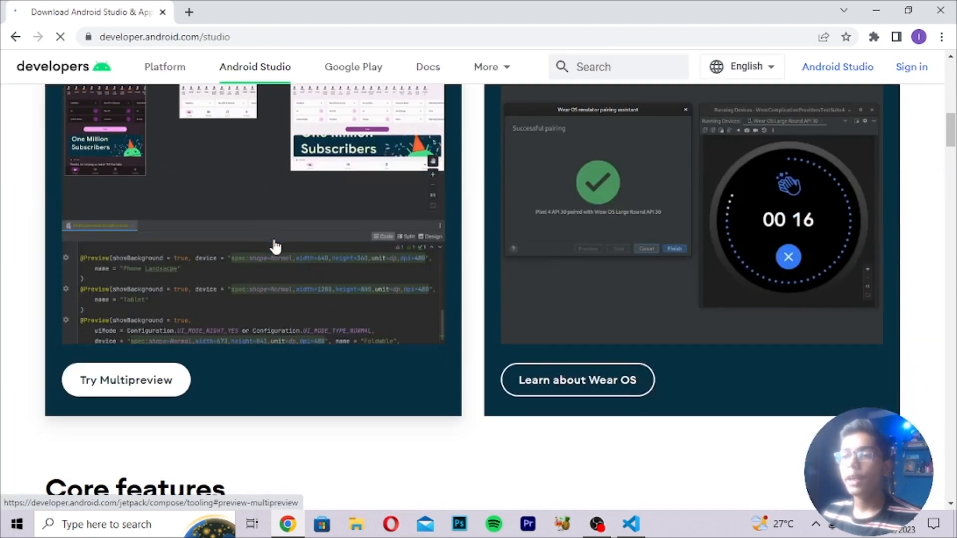
{"action": "scroll", "coordinate": [273, 246], "scroll_direction": "up", "scroll_amount": 10}
{"action": "scroll", "coordinate": [275, 246], "scroll_direction": "down", "scroll_amount": 15}
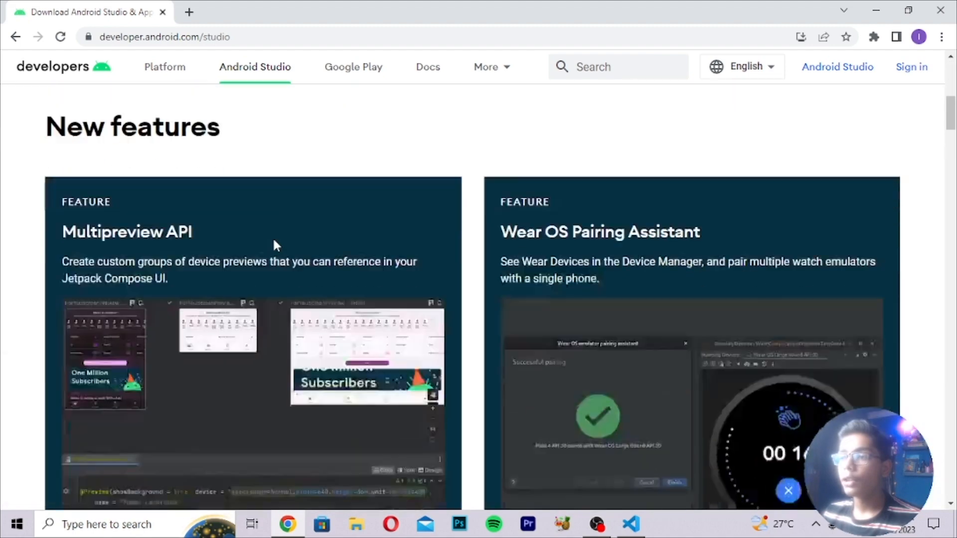
{"action": "scroll", "coordinate": [279, 246], "scroll_direction": "up", "scroll_amount": 5}
{"action": "scroll", "coordinate": [279, 245], "scroll_direction": "up", "scroll_amount": 10}
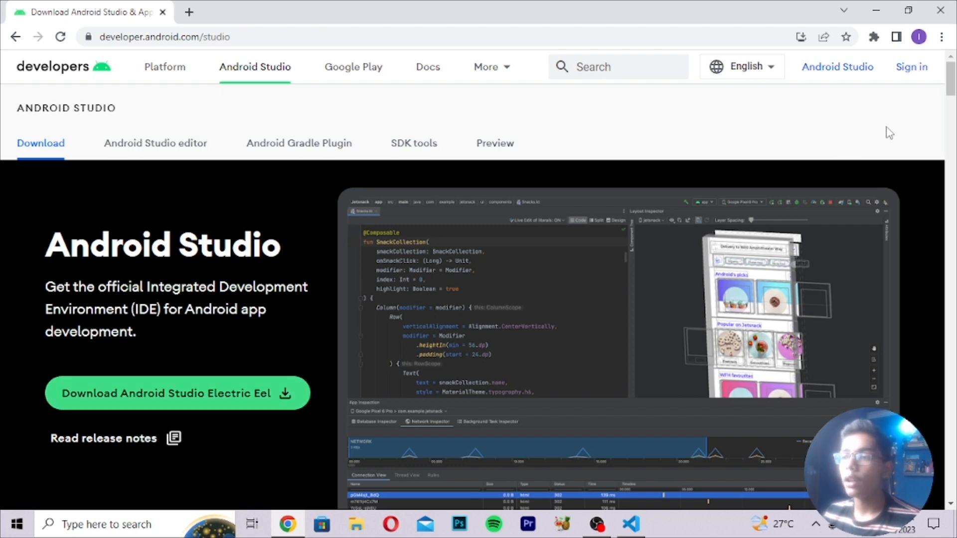
{"action": "scroll", "coordinate": [121, 327], "scroll_direction": "down", "scroll_amount": 1}
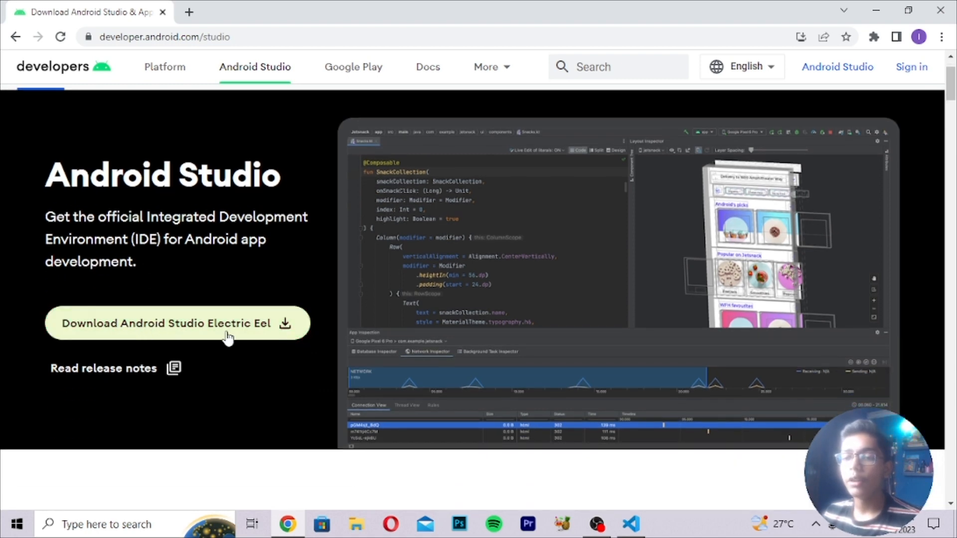
{"action": "left_click", "coordinate": [107, 325]}
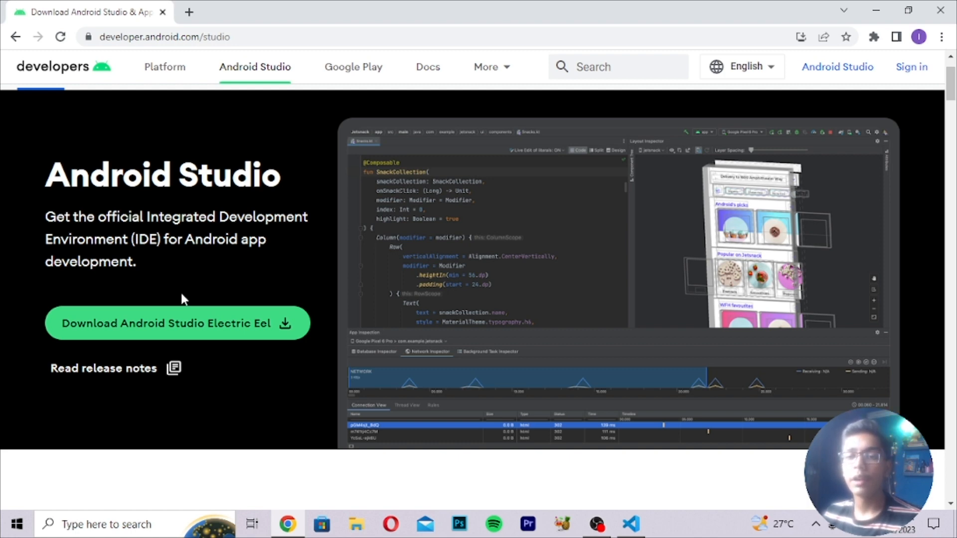
{"action": "scroll", "coordinate": [181, 293], "scroll_direction": "up", "scroll_amount": 2}
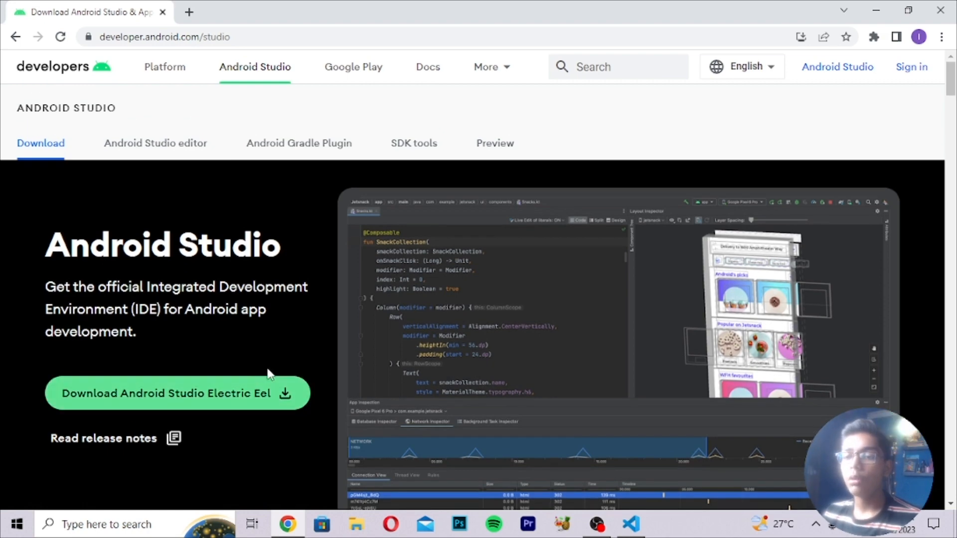
{"action": "scroll", "coordinate": [267, 375], "scroll_direction": "down", "scroll_amount": 8}
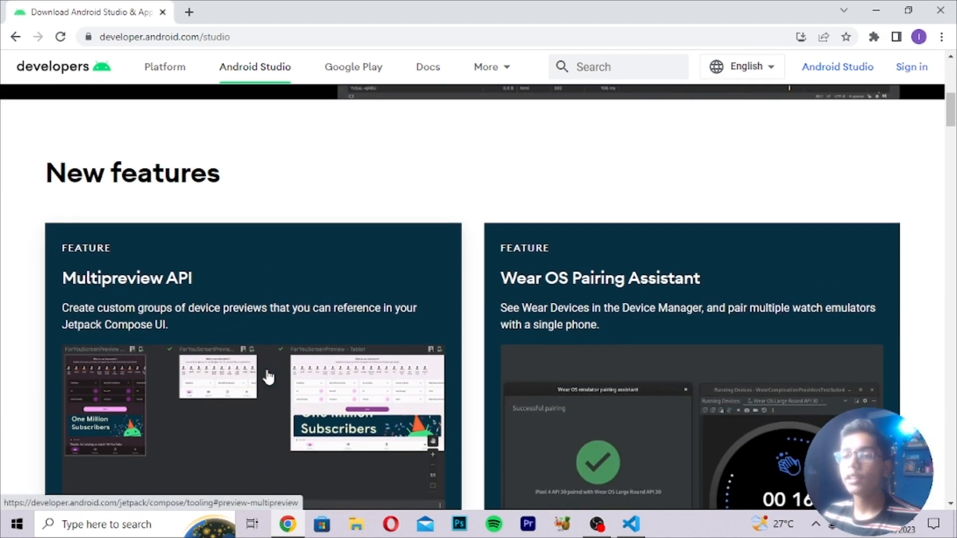
{"action": "scroll", "coordinate": [268, 377], "scroll_direction": "down", "scroll_amount": 3}
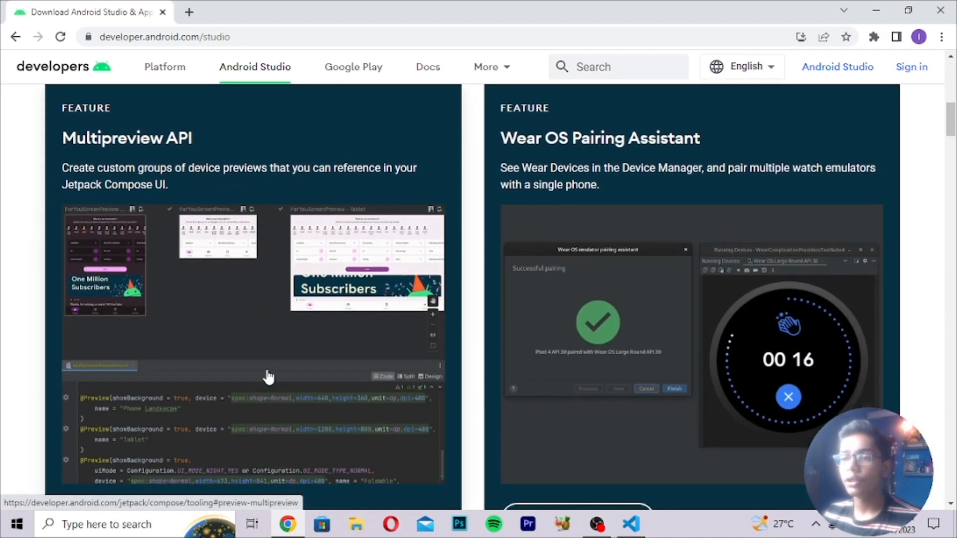
{"action": "scroll", "coordinate": [268, 377], "scroll_direction": "up", "scroll_amount": 4}
{"action": "scroll", "coordinate": [268, 377], "scroll_direction": "down", "scroll_amount": 6}
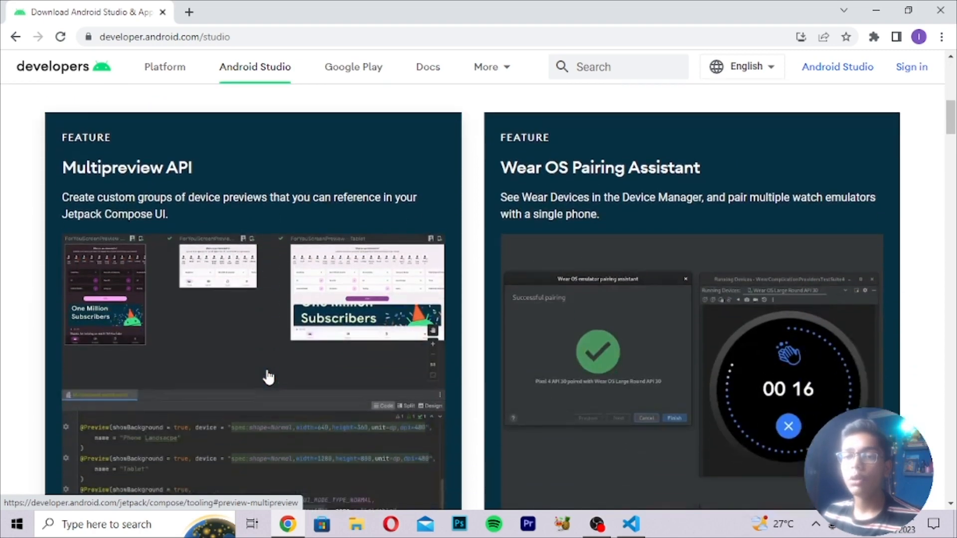
{"action": "scroll", "coordinate": [268, 377], "scroll_direction": "down", "scroll_amount": 7}
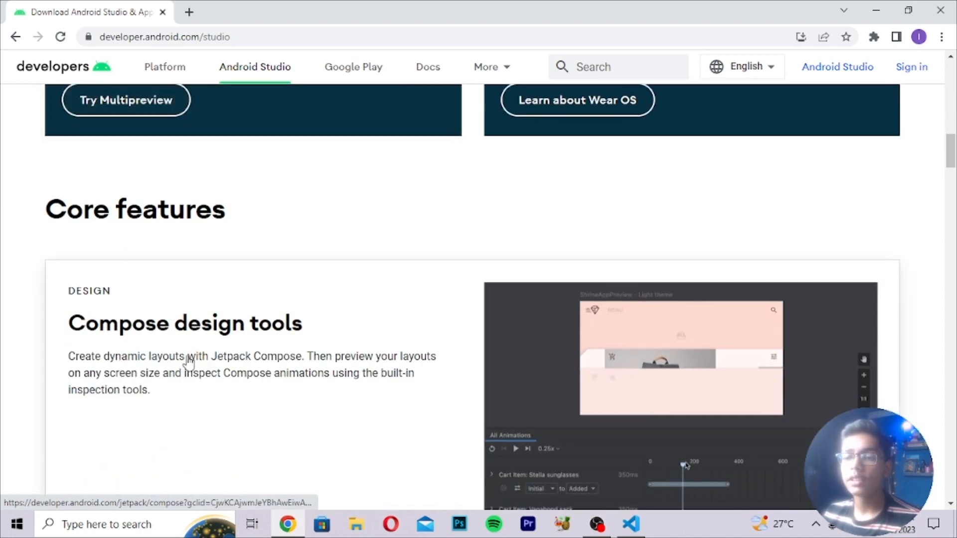
{"action": "scroll", "coordinate": [210, 363], "scroll_direction": "down", "scroll_amount": 1}
{"action": "scroll", "coordinate": [210, 362], "scroll_direction": "down", "scroll_amount": 2}
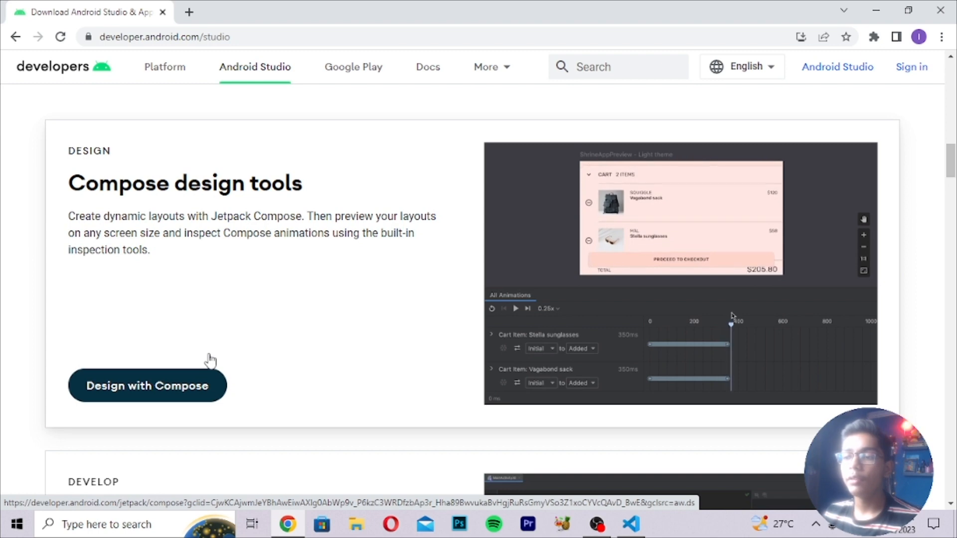
{"action": "scroll", "coordinate": [210, 359], "scroll_direction": "down", "scroll_amount": 1}
{"action": "scroll", "coordinate": [231, 354], "scroll_direction": "up", "scroll_amount": 3}
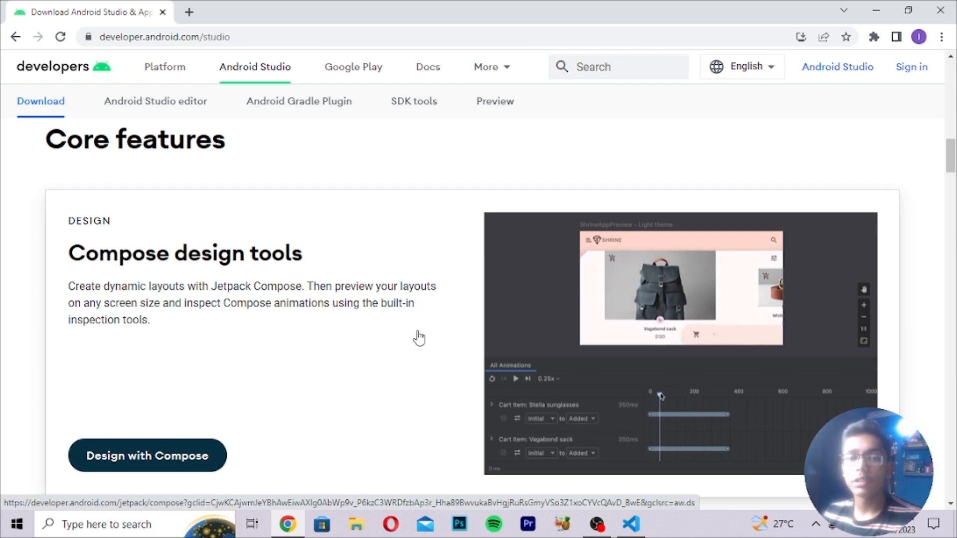
{"action": "scroll", "coordinate": [417, 338], "scroll_direction": "down", "scroll_amount": 8}
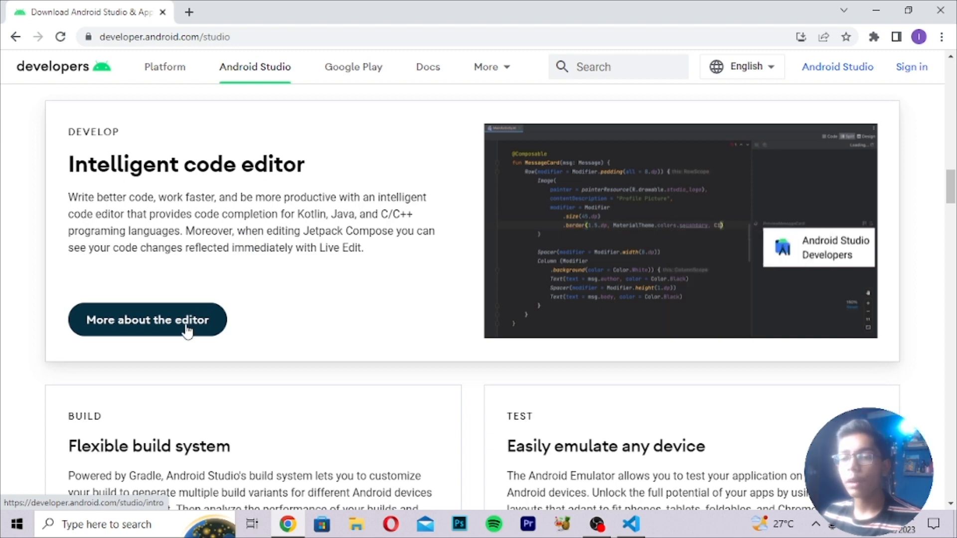
{"action": "scroll", "coordinate": [216, 331], "scroll_direction": "down", "scroll_amount": 1}
{"action": "scroll", "coordinate": [216, 331], "scroll_direction": "down", "scroll_amount": 6}
{"action": "scroll", "coordinate": [216, 330], "scroll_direction": "up", "scroll_amount": 3}
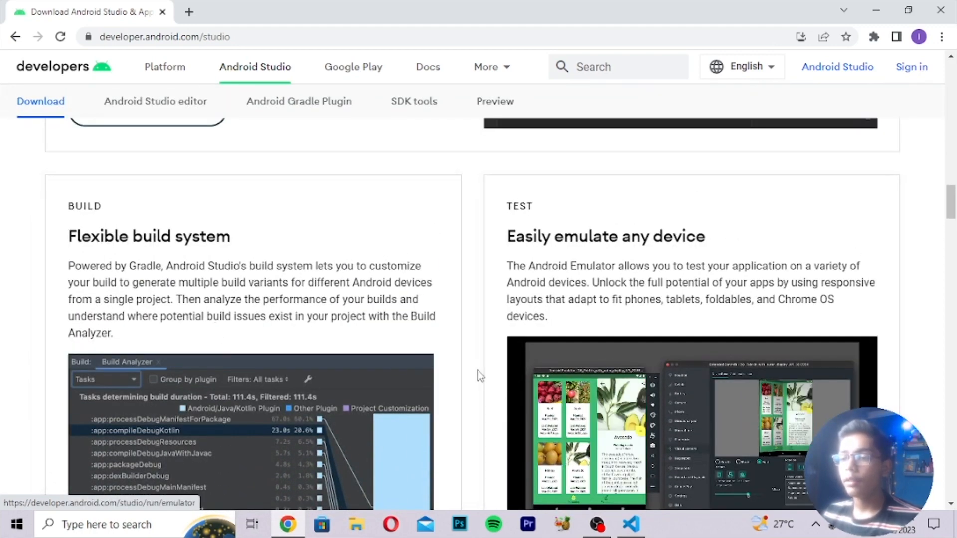
{"action": "scroll", "coordinate": [481, 377], "scroll_direction": "down", "scroll_amount": 7}
{"action": "scroll", "coordinate": [486, 379], "scroll_direction": "up", "scroll_amount": 5}
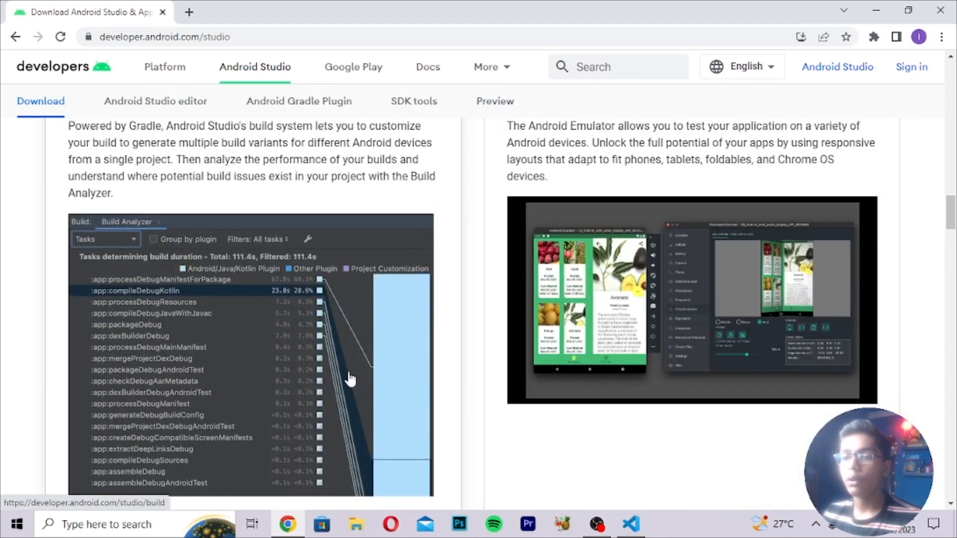
{"action": "scroll", "coordinate": [350, 380], "scroll_direction": "up", "scroll_amount": 1}
{"action": "scroll", "coordinate": [349, 378], "scroll_direction": "down", "scroll_amount": 10}
{"action": "scroll", "coordinate": [349, 379], "scroll_direction": "up", "scroll_amount": 6}
{"action": "scroll", "coordinate": [350, 379], "scroll_direction": "up", "scroll_amount": 4}
{"action": "scroll", "coordinate": [351, 379], "scroll_direction": "down", "scroll_amount": 15}
{"action": "scroll", "coordinate": [350, 378], "scroll_direction": "up", "scroll_amount": 4}
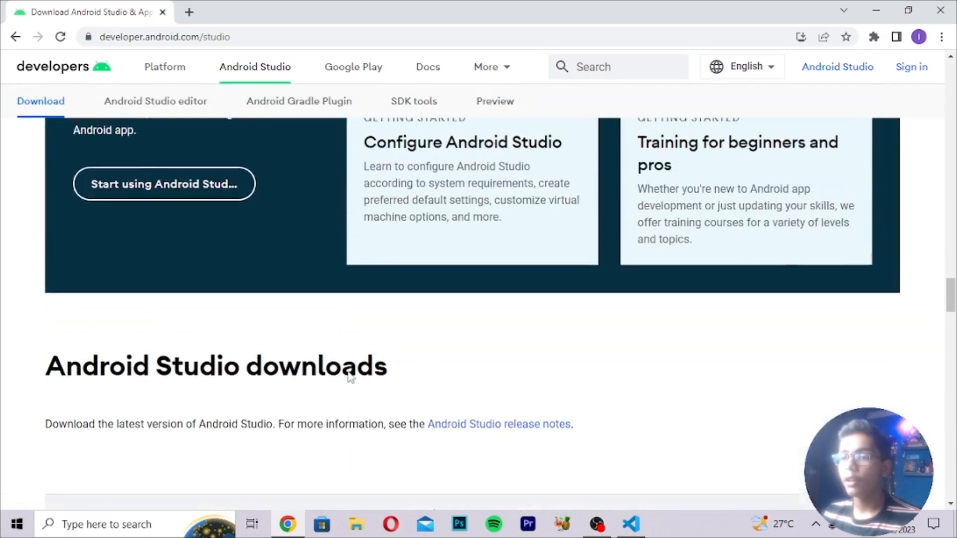
{"action": "scroll", "coordinate": [351, 379], "scroll_direction": "up", "scroll_amount": 18}
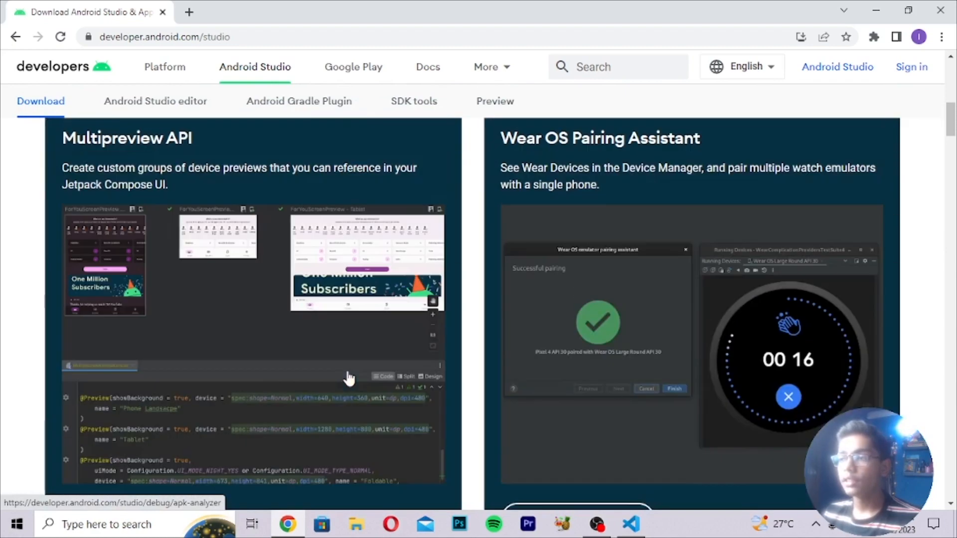
{"action": "scroll", "coordinate": [348, 378], "scroll_direction": "up", "scroll_amount": 8}
{"action": "scroll", "coordinate": [304, 371], "scroll_direction": "down", "scroll_amount": 2}
{"action": "scroll", "coordinate": [301, 376], "scroll_direction": "up", "scroll_amount": 2}
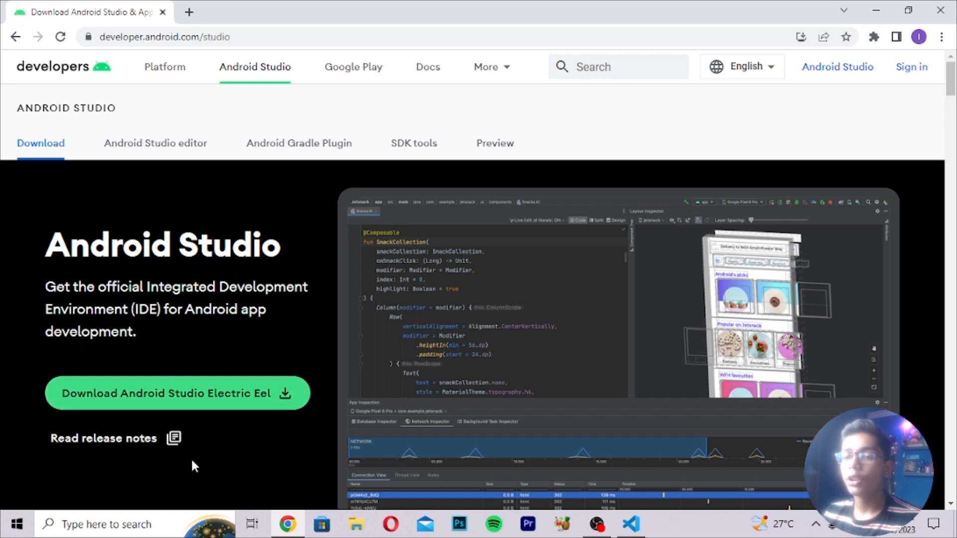
{"action": "left_click", "coordinate": [125, 524]}
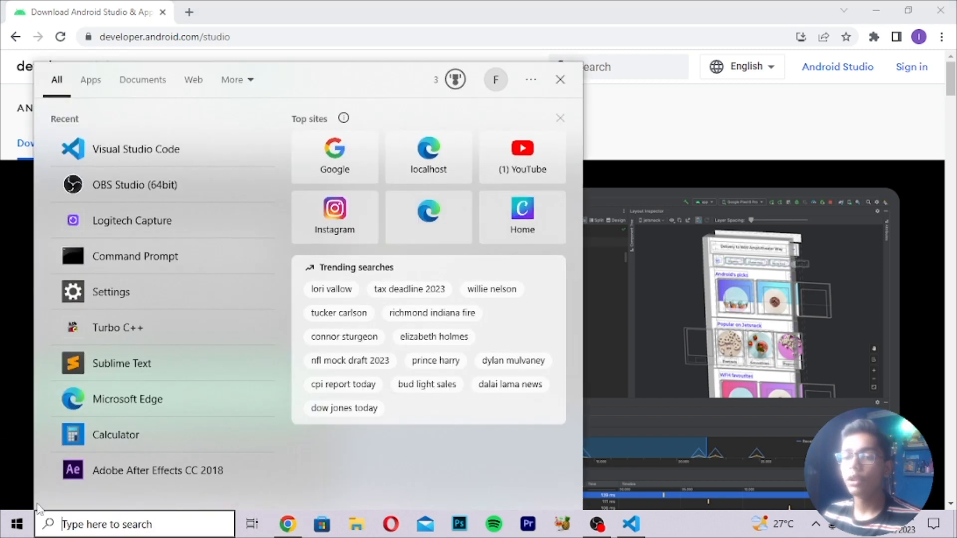
{"action": "left_click", "coordinate": [3, 406]}
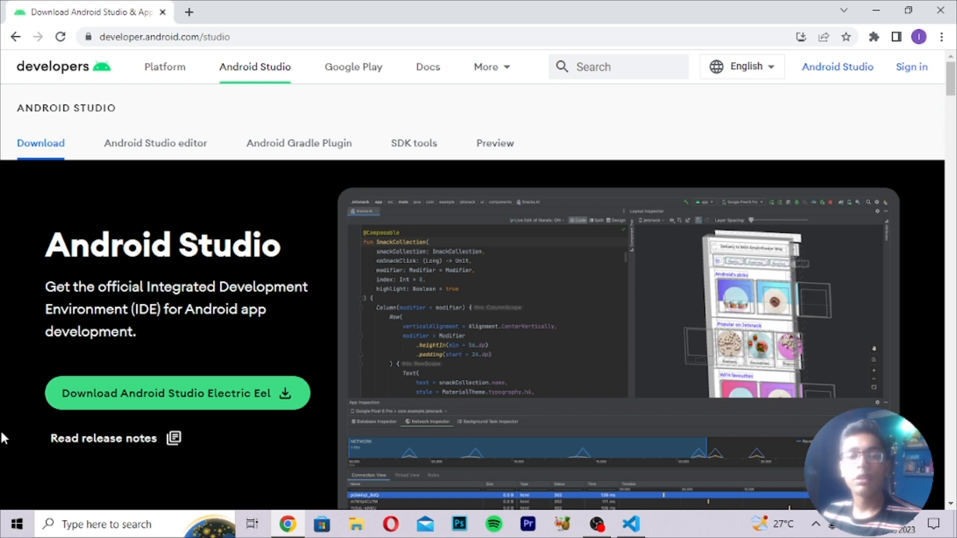
Search Windows for 'and', then dismiss the search panel without launching anything.
{"action": "left_click", "coordinate": [63, 523]}
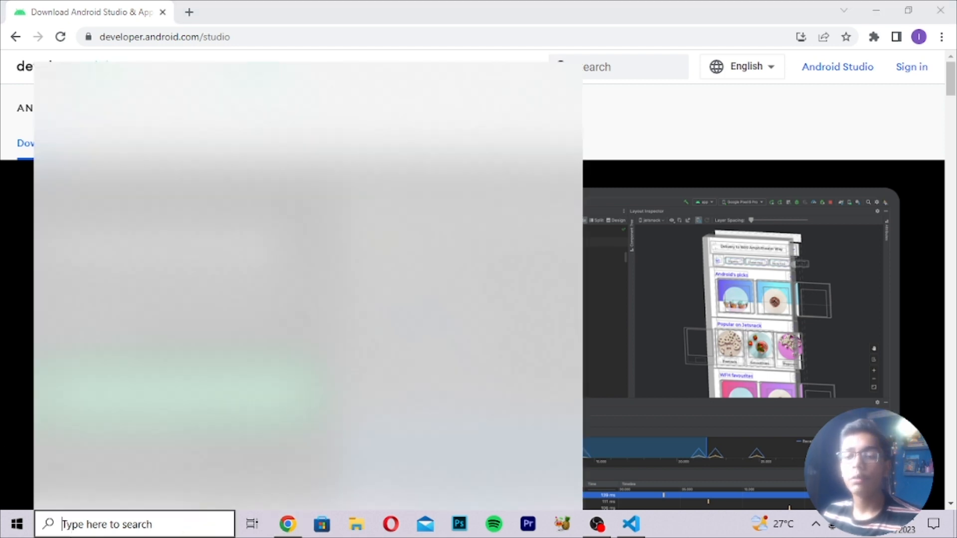
{"action": "type", "text": "and"}
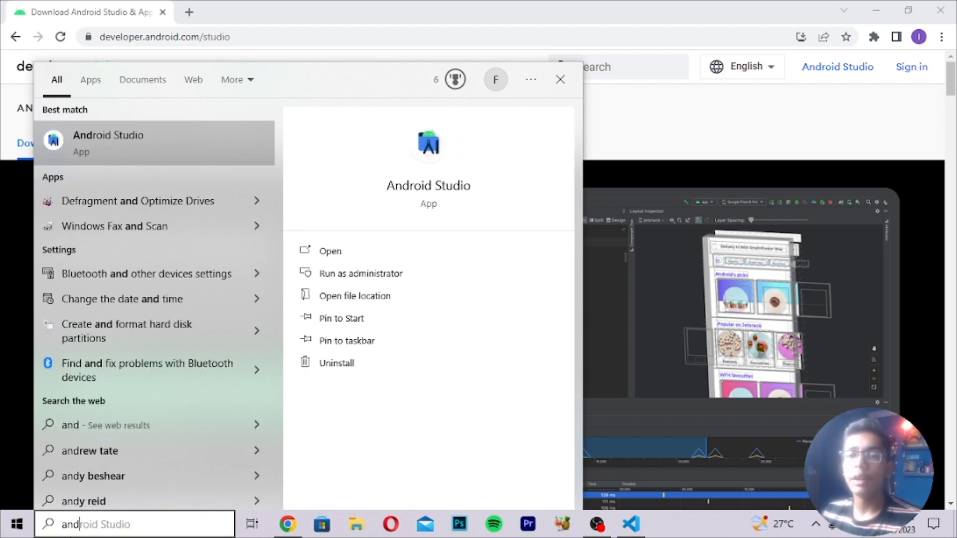
{"action": "key", "text": "Return"}
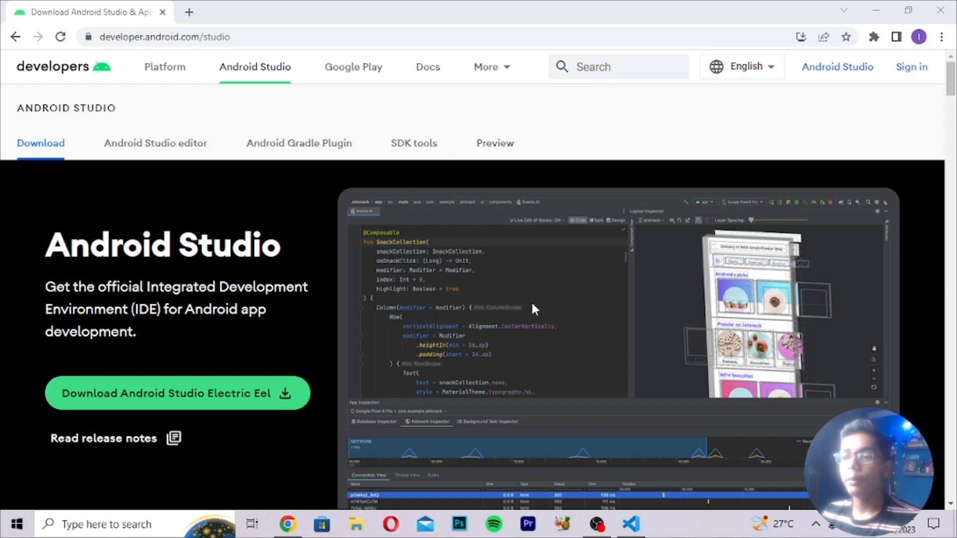
Close the Visual Studio Code window from its taskbar menu, back on the download page.
{"action": "right_click", "coordinate": [632, 524]}
{"action": "left_click", "coordinate": [623, 498]}
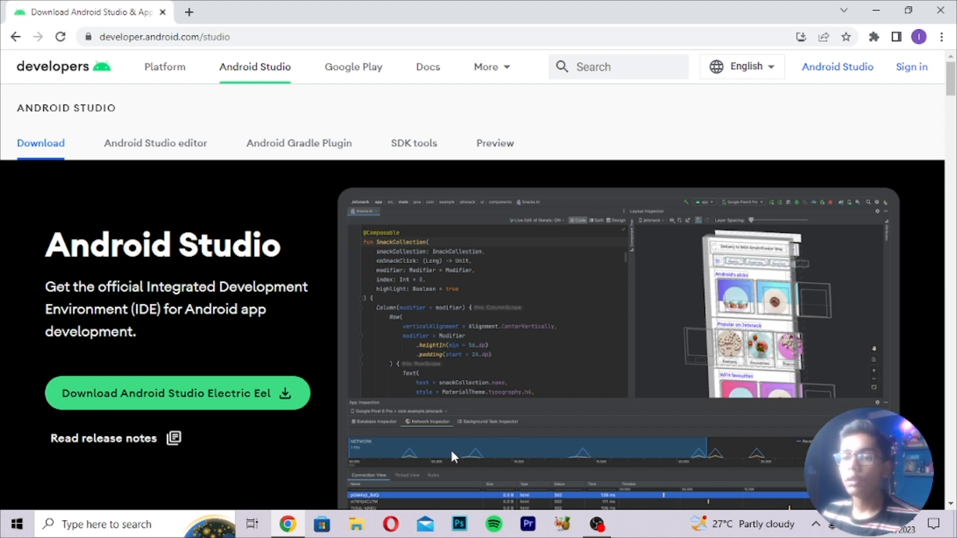
{"action": "scroll", "coordinate": [408, 443], "scroll_direction": "down", "scroll_amount": 2}
{"action": "scroll", "coordinate": [406, 433], "scroll_direction": "up", "scroll_amount": 2}
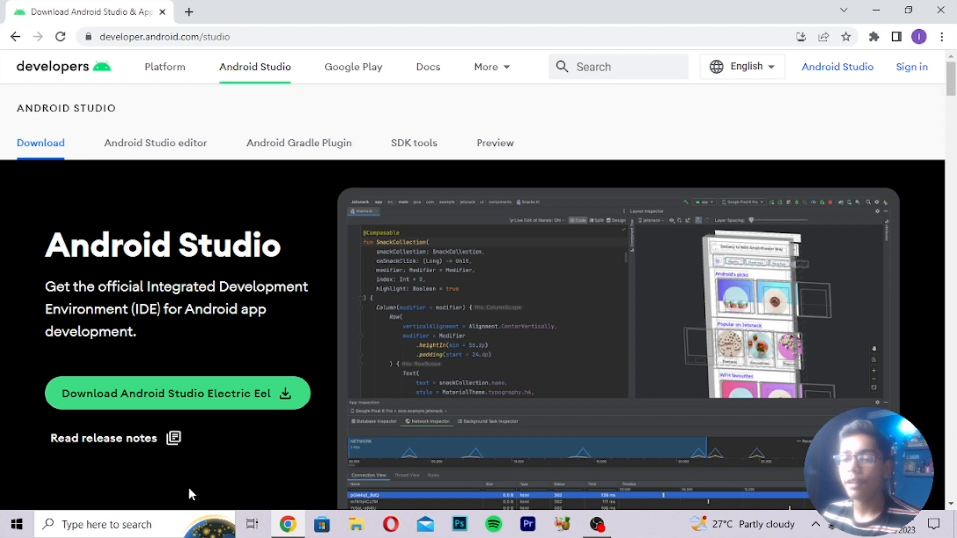
Launch Android Studio from Windows search and maximize its Welcome window.
{"action": "left_click", "coordinate": [150, 524]}
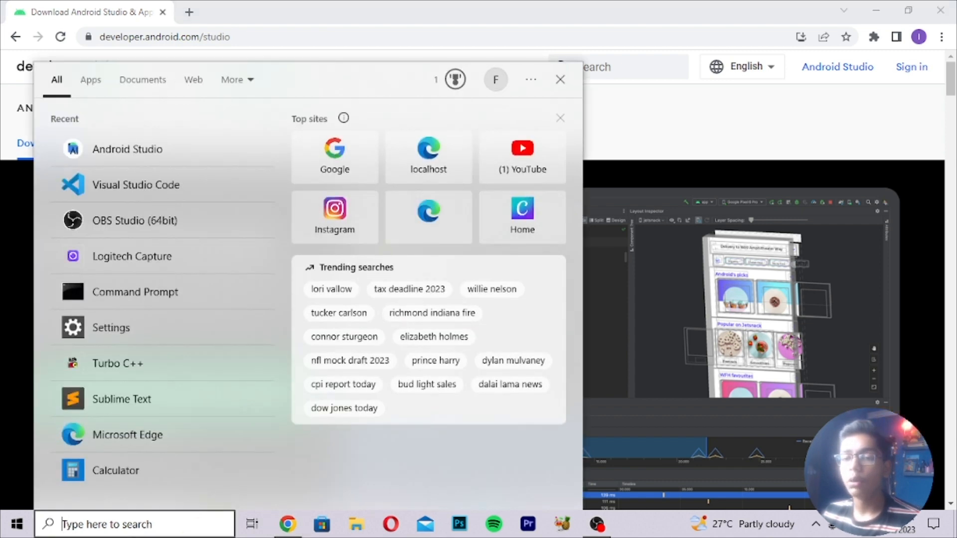
{"action": "left_click", "coordinate": [137, 162]}
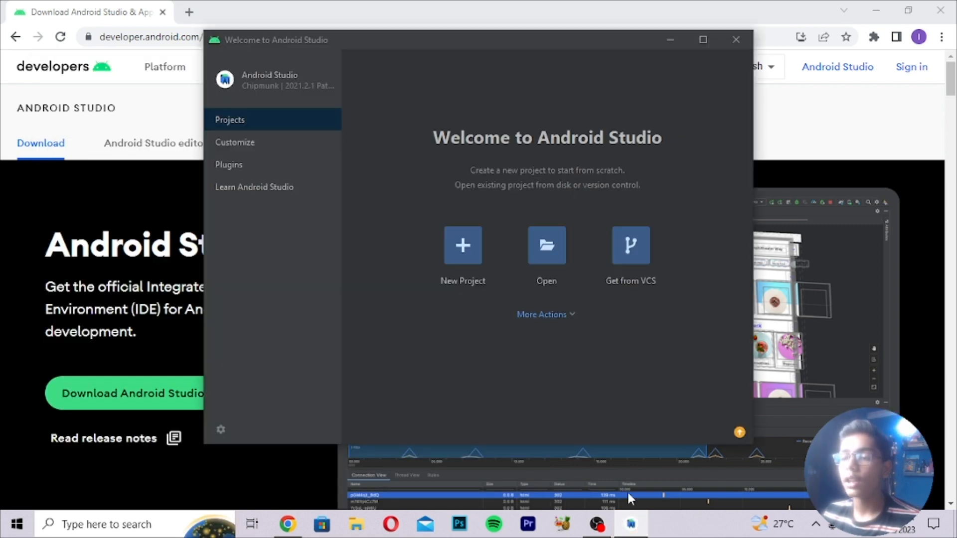
{"action": "left_click", "coordinate": [703, 45]}
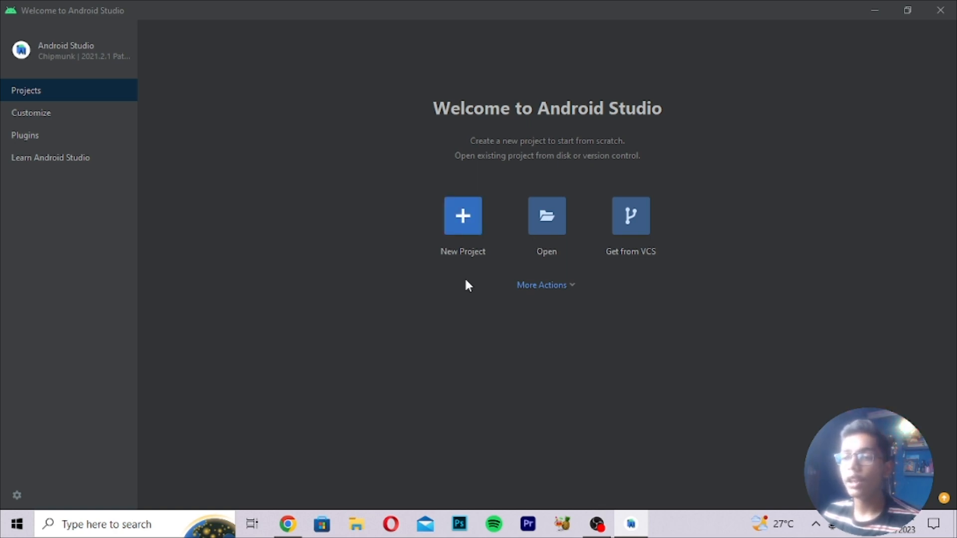
Start a New Project, select Basic Activity and scroll the Phone and Tablet template grid.
{"action": "left_click", "coordinate": [460, 221]}
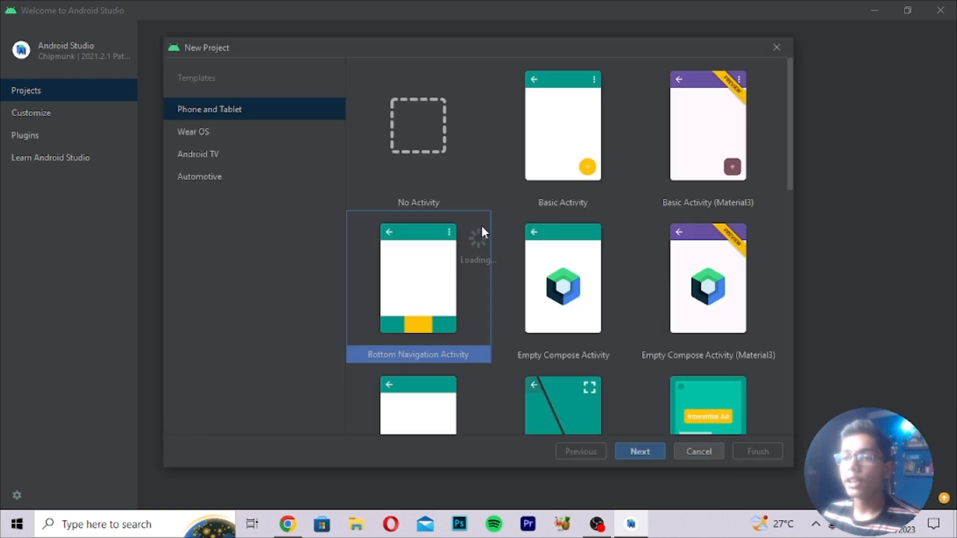
{"action": "left_click", "coordinate": [546, 162]}
{"action": "scroll", "coordinate": [659, 222], "scroll_direction": "down", "scroll_amount": 5}
{"action": "left_click_drag", "start_coordinate": [789, 222], "coordinate": [798, 127]}
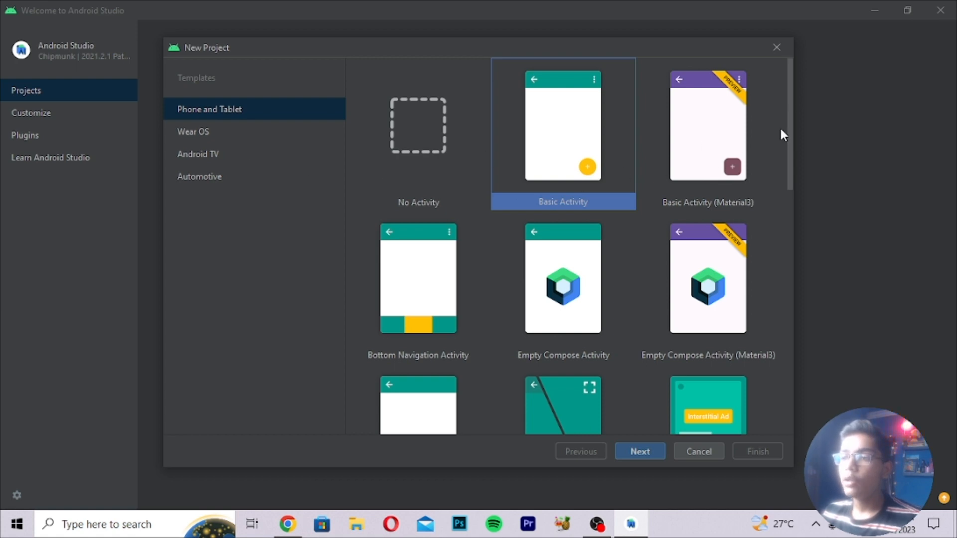
{"action": "left_click_drag", "start_coordinate": [790, 132], "coordinate": [797, 93]}
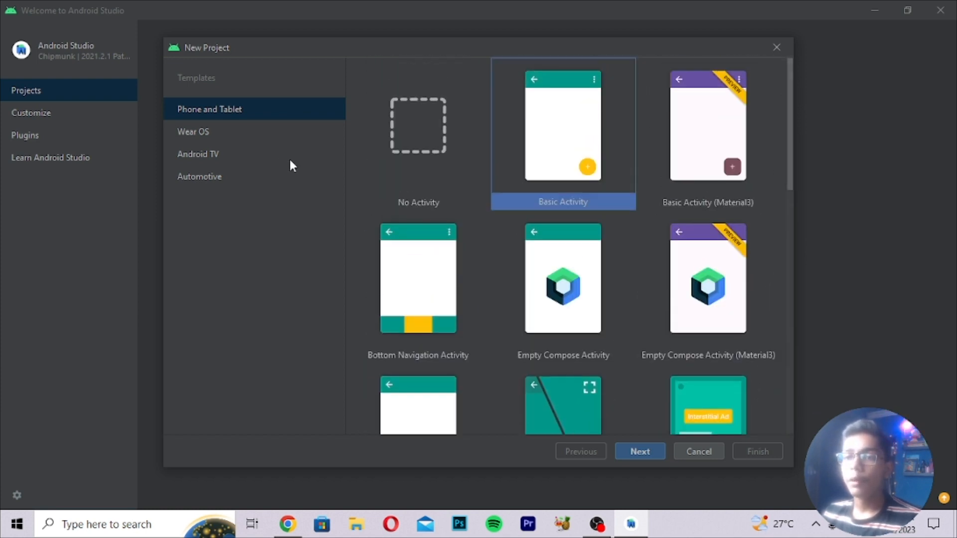
Preview the Wear OS, Android TV and Automotive template categories, returning to Phone and Tablet.
{"action": "left_click", "coordinate": [248, 133]}
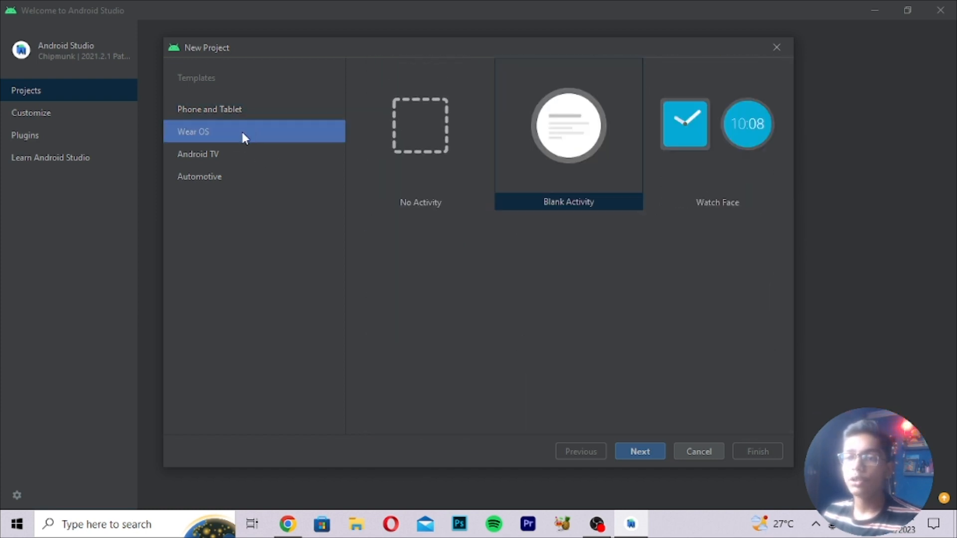
{"action": "left_click", "coordinate": [239, 152]}
{"action": "left_click", "coordinate": [235, 178]}
{"action": "left_click", "coordinate": [251, 116]}
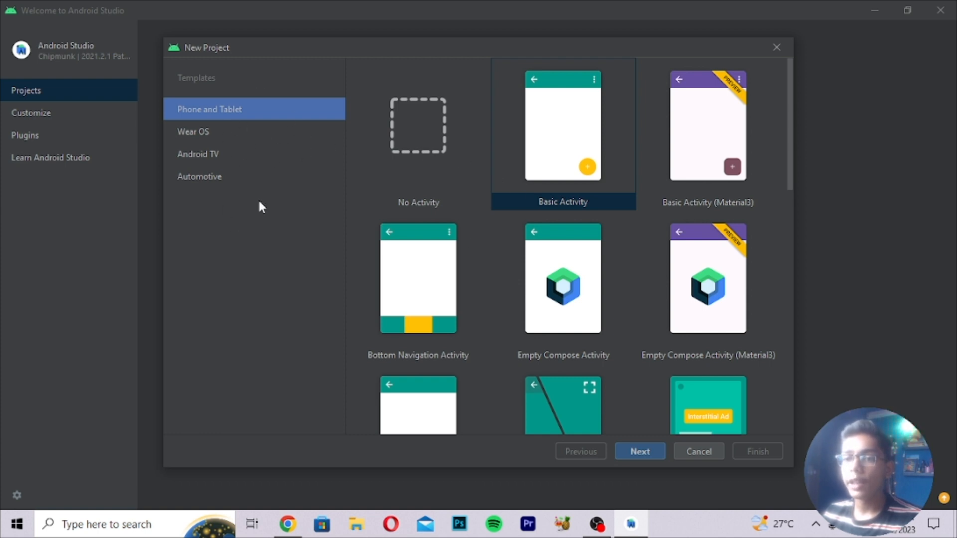
{"action": "left_click", "coordinate": [212, 130]}
{"action": "left_click", "coordinate": [217, 113]}
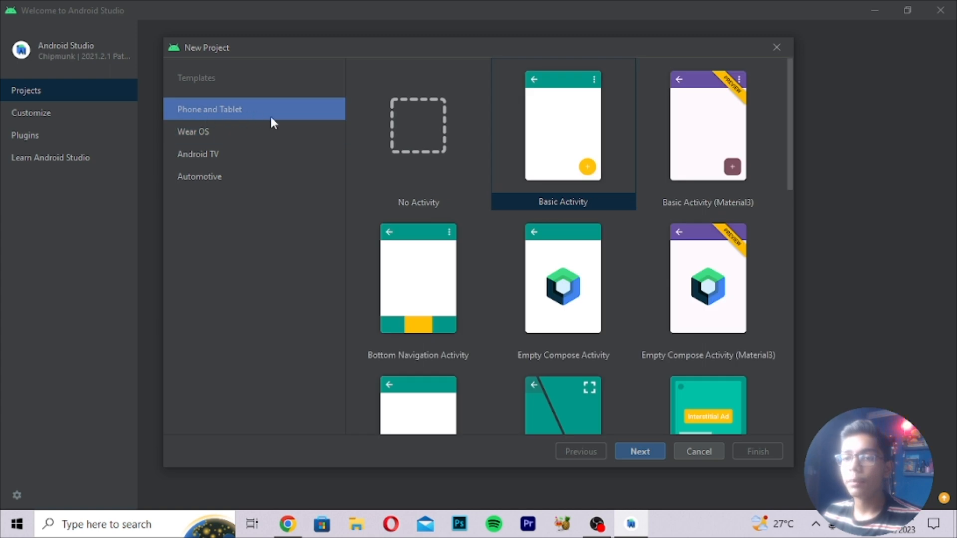
Scroll through the Phone and Tablet templates and pick the Basic Activity card.
{"action": "scroll", "coordinate": [418, 233], "scroll_direction": "down", "scroll_amount": 3}
{"action": "scroll", "coordinate": [420, 234], "scroll_direction": "down", "scroll_amount": 9}
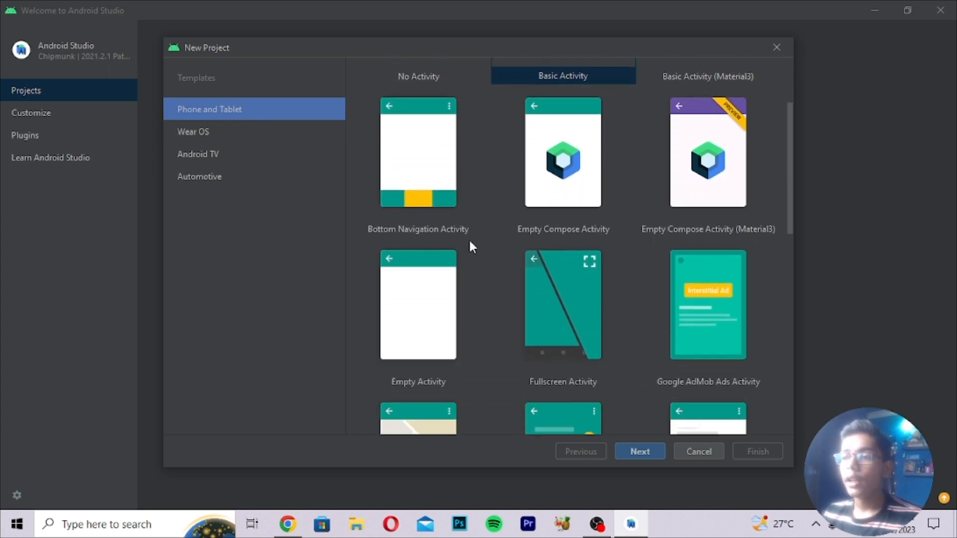
{"action": "scroll", "coordinate": [501, 247], "scroll_direction": "down", "scroll_amount": 3}
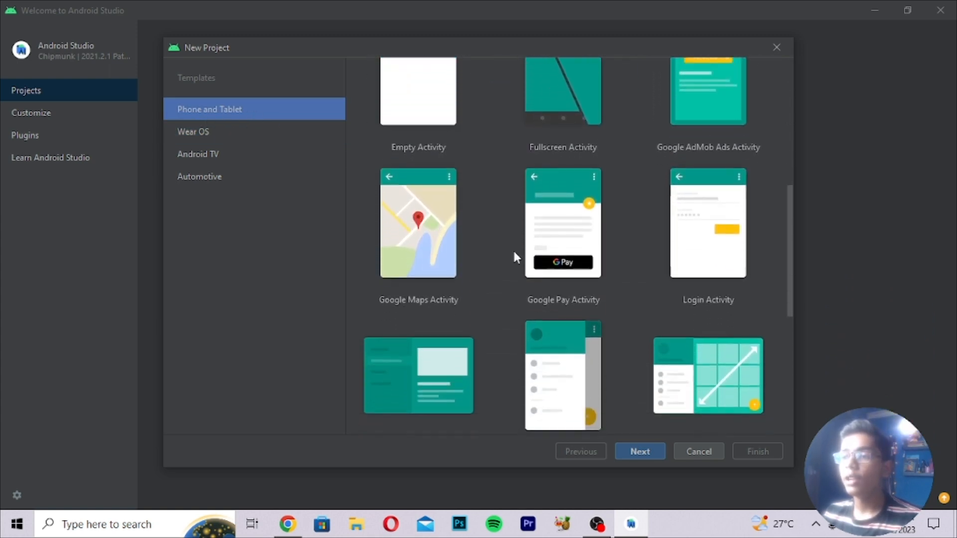
{"action": "left_click_drag", "start_coordinate": [792, 284], "coordinate": [792, 135]}
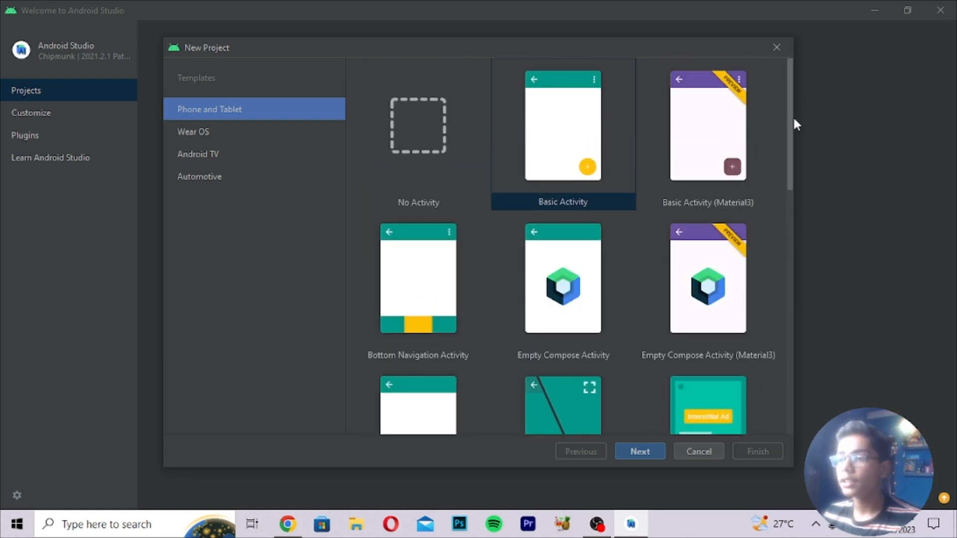
{"action": "scroll", "coordinate": [541, 190], "scroll_direction": "down", "scroll_amount": 1}
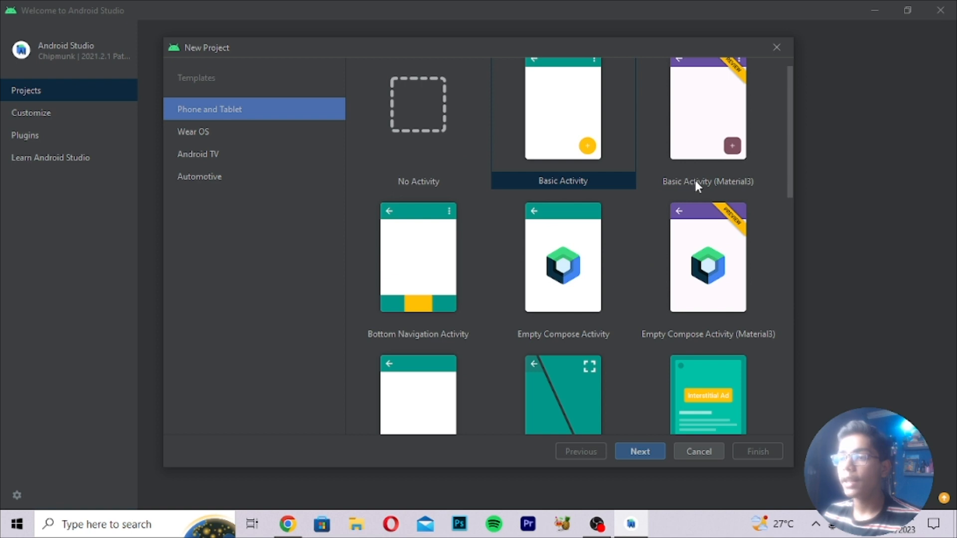
{"action": "scroll", "coordinate": [634, 226], "scroll_direction": "down", "scroll_amount": 10}
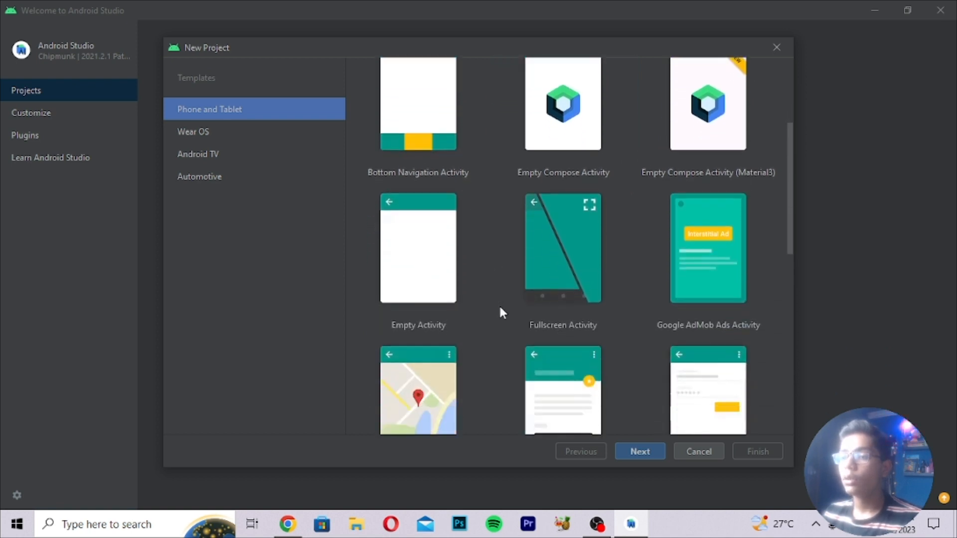
{"action": "scroll", "coordinate": [502, 313], "scroll_direction": "down", "scroll_amount": 12}
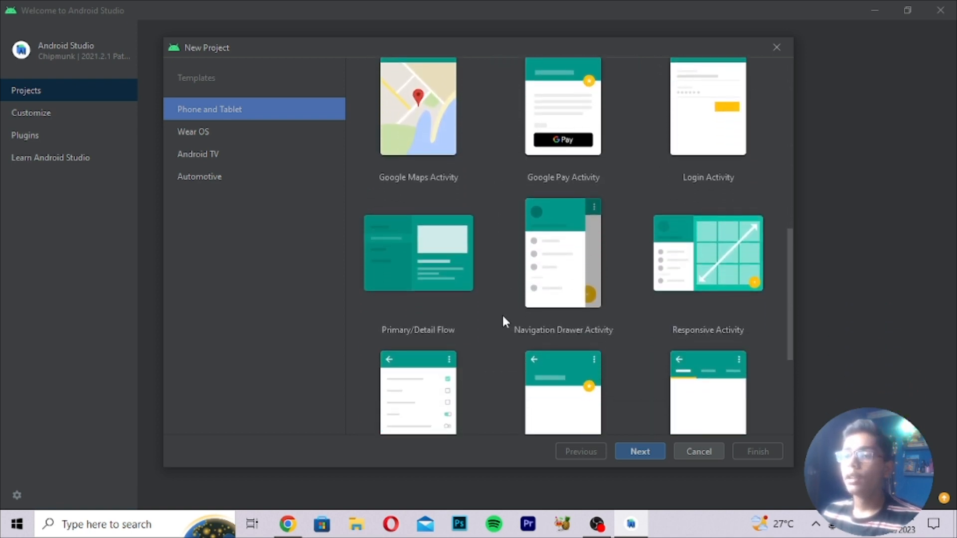
{"action": "scroll", "coordinate": [502, 317], "scroll_direction": "down", "scroll_amount": 5}
{"action": "scroll", "coordinate": [502, 317], "scroll_direction": "up", "scroll_amount": 5}
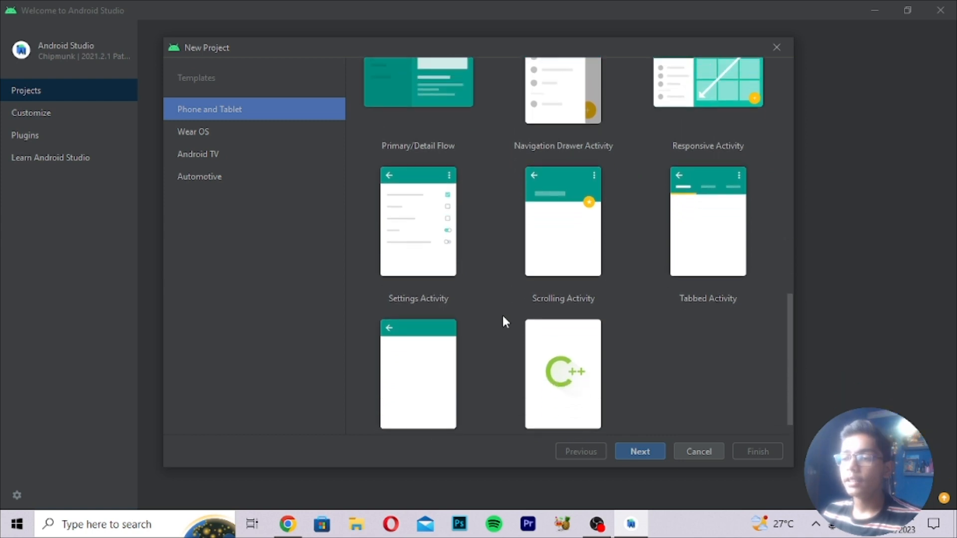
{"action": "scroll", "coordinate": [503, 319], "scroll_direction": "down", "scroll_amount": 5}
{"action": "scroll", "coordinate": [503, 319], "scroll_direction": "up", "scroll_amount": 5}
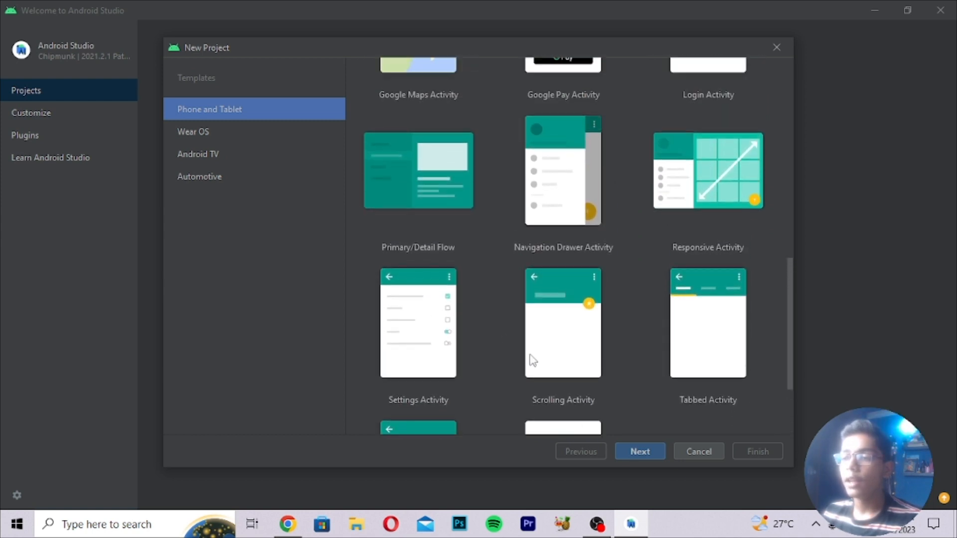
{"action": "scroll", "coordinate": [581, 348], "scroll_direction": "up", "scroll_amount": 2}
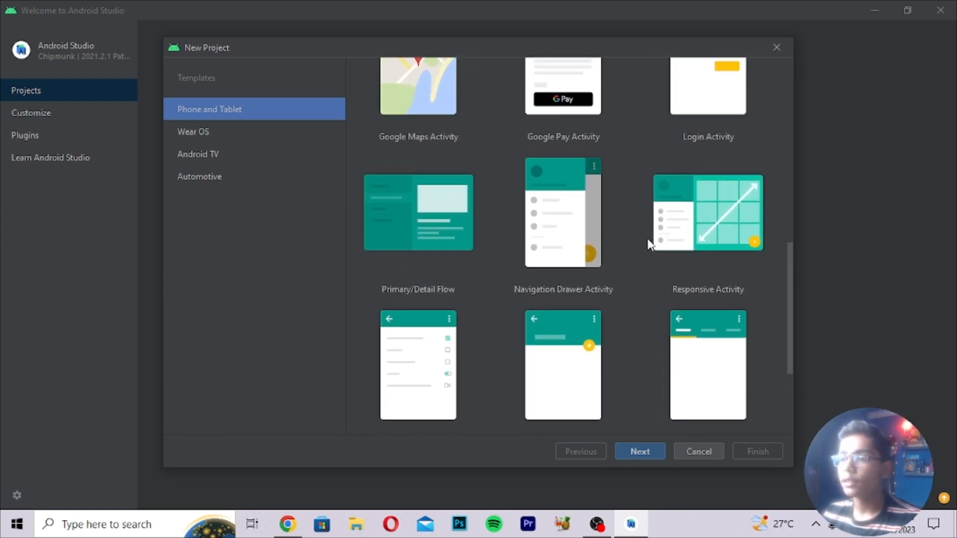
{"action": "scroll", "coordinate": [565, 264], "scroll_direction": "up", "scroll_amount": 6}
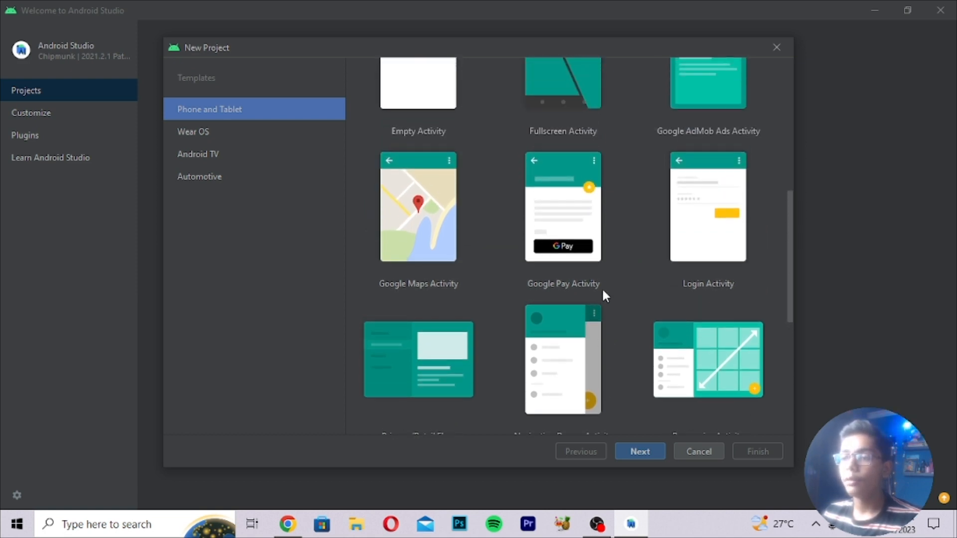
{"action": "scroll", "coordinate": [602, 294], "scroll_direction": "up", "scroll_amount": 10}
{"action": "scroll", "coordinate": [604, 298], "scroll_direction": "up", "scroll_amount": 3}
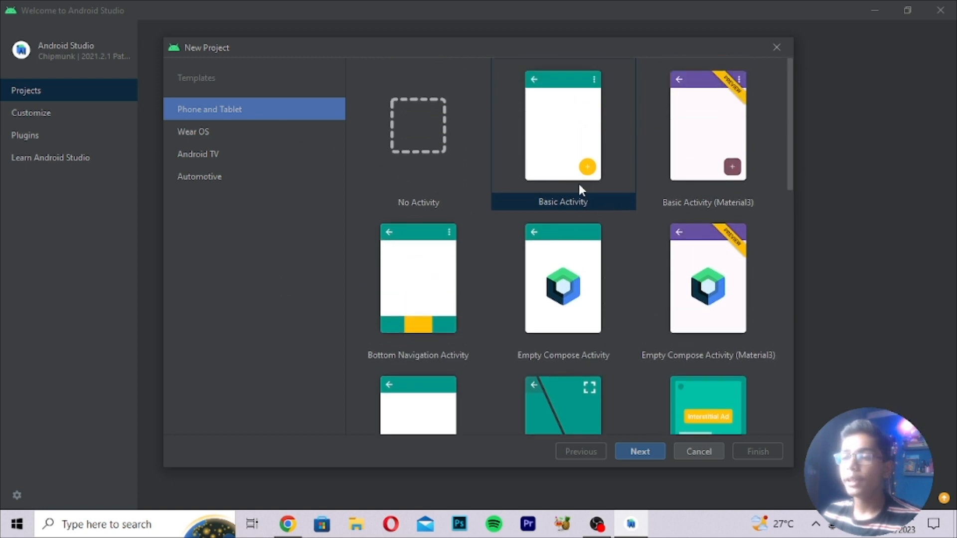
{"action": "left_click", "coordinate": [567, 172]}
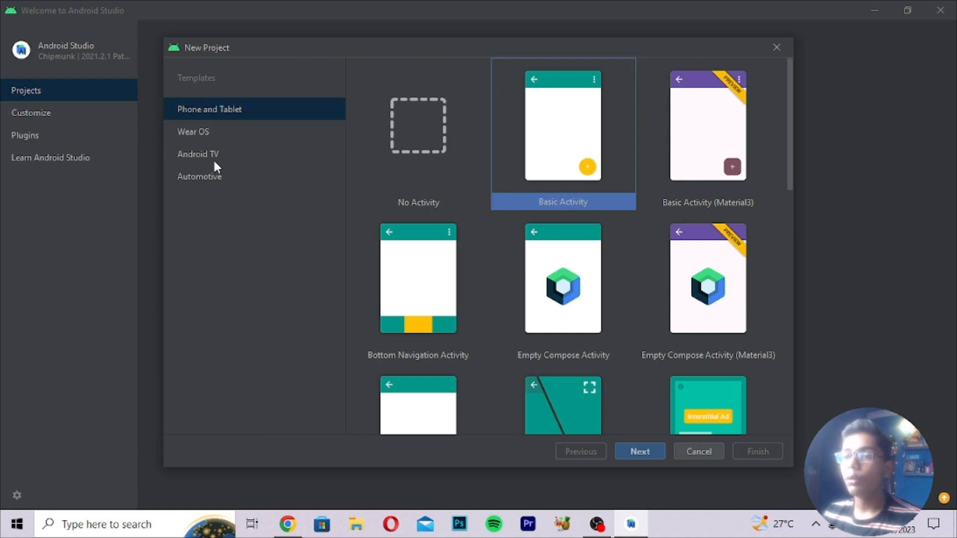
Look over the Wear OS templates, then show the Android TV templates.
{"action": "left_click", "coordinate": [206, 133]}
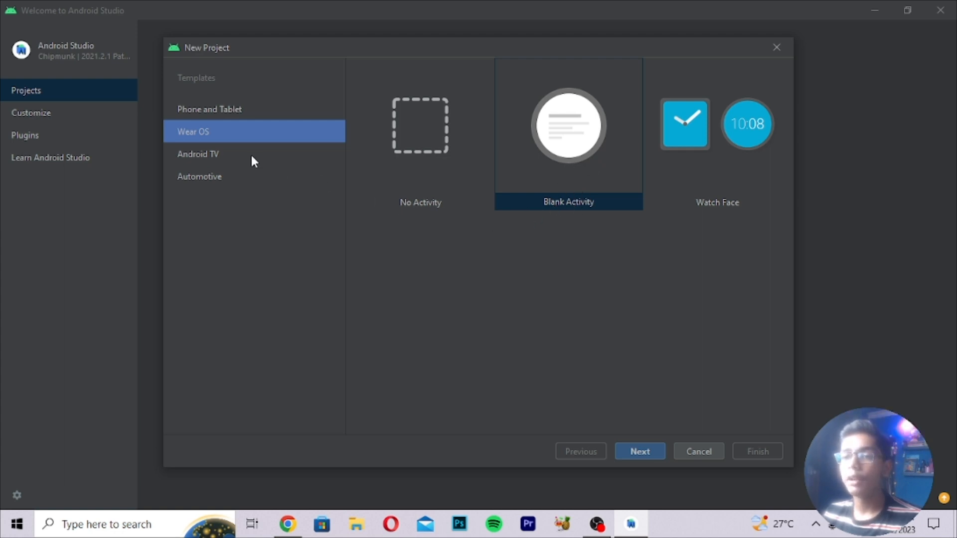
{"action": "left_click", "coordinate": [224, 157]}
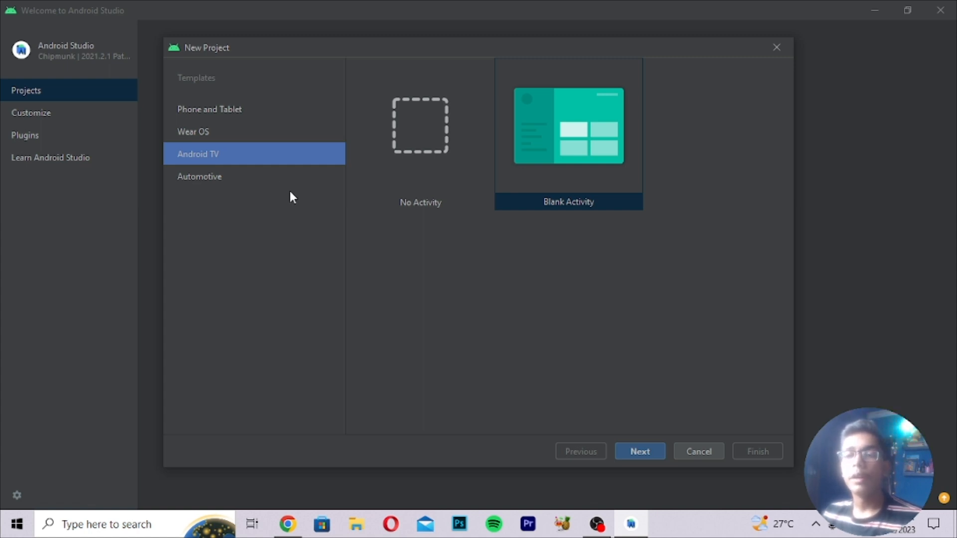
Check the Automotive templates, then reselect Basic Activity under Phone and Tablet.
{"action": "left_click", "coordinate": [205, 179]}
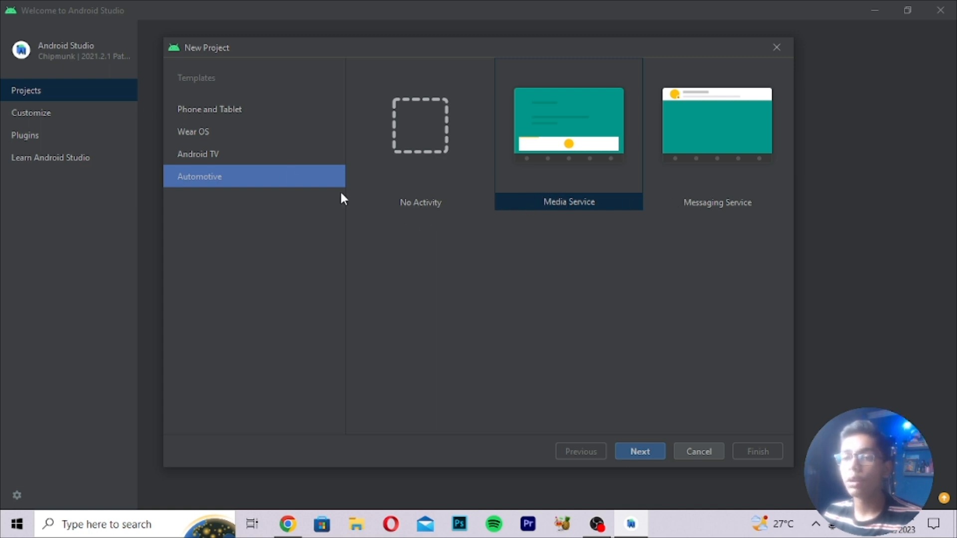
{"action": "left_click", "coordinate": [201, 115]}
{"action": "left_click", "coordinate": [568, 165]}
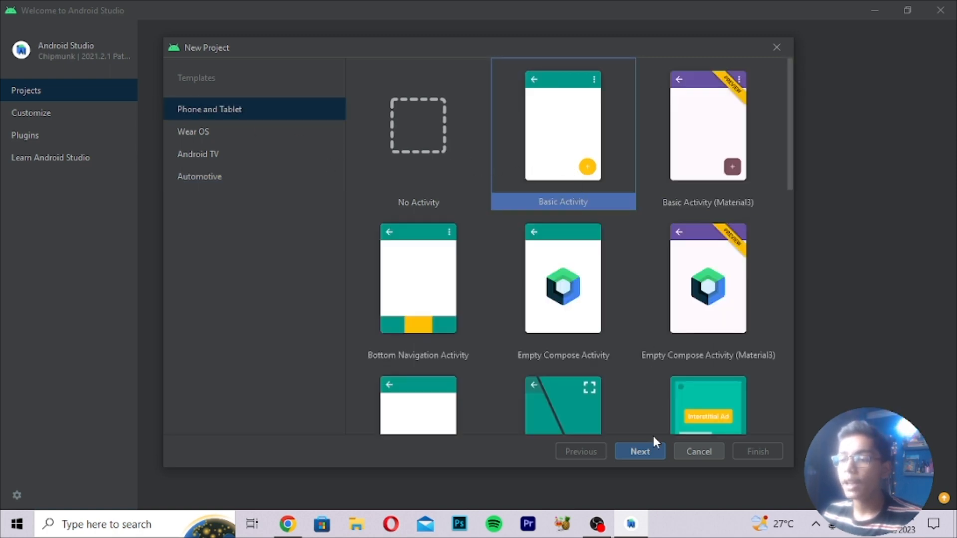
Continue to the configuration page and replace the project name with Application1.
{"action": "left_click", "coordinate": [648, 452]}
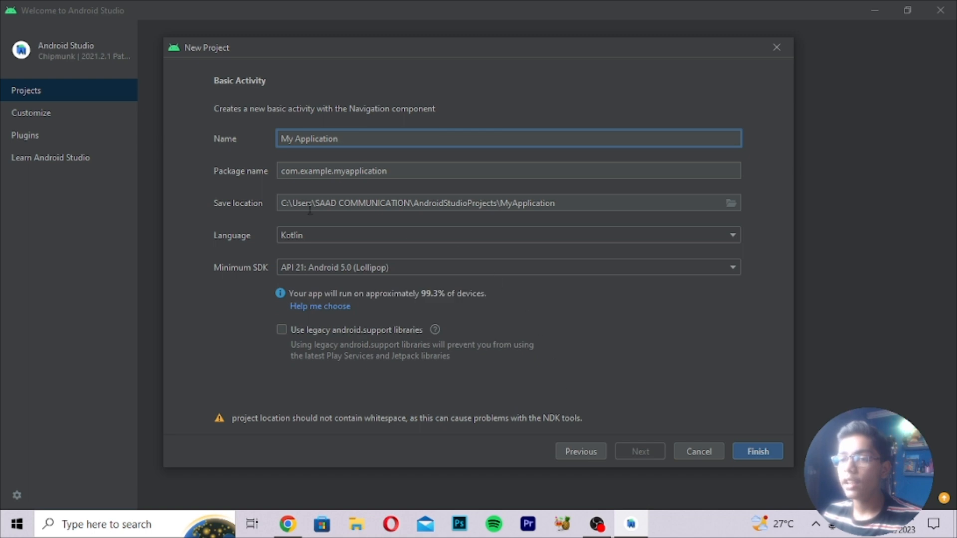
{"action": "mouse_move", "coordinate": [295, 140]}
{"action": "left_mouse_down"}
{"action": "mouse_move", "coordinate": [326, 141]}
{"action": "mouse_move", "coordinate": [278, 142]}
{"action": "left_mouse_up"}
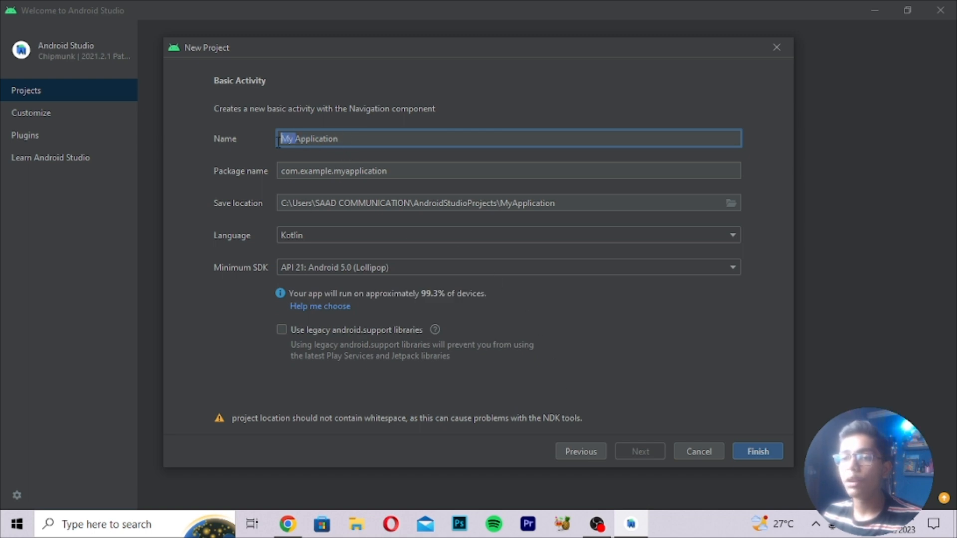
{"action": "left_click", "coordinate": [347, 137]}
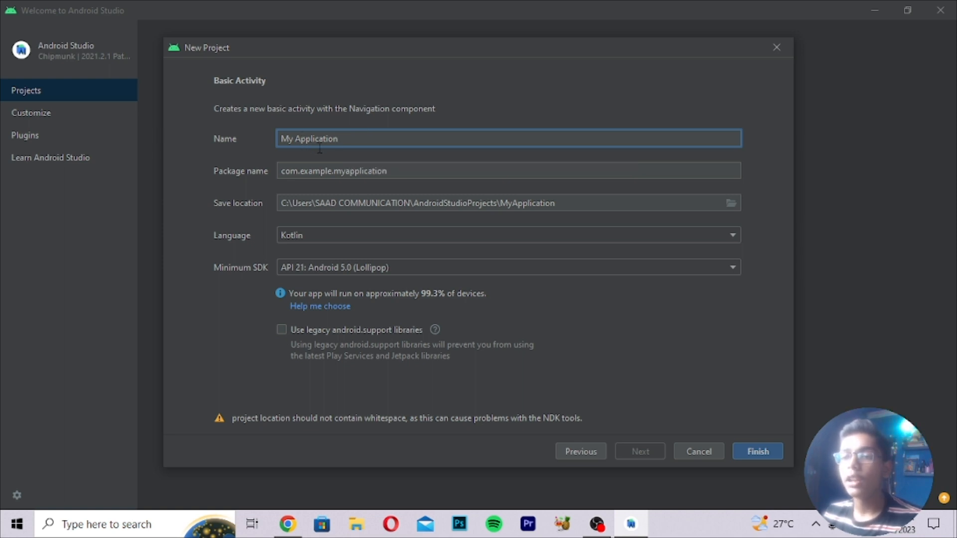
{"action": "triple_click", "coordinate": [356, 139]}
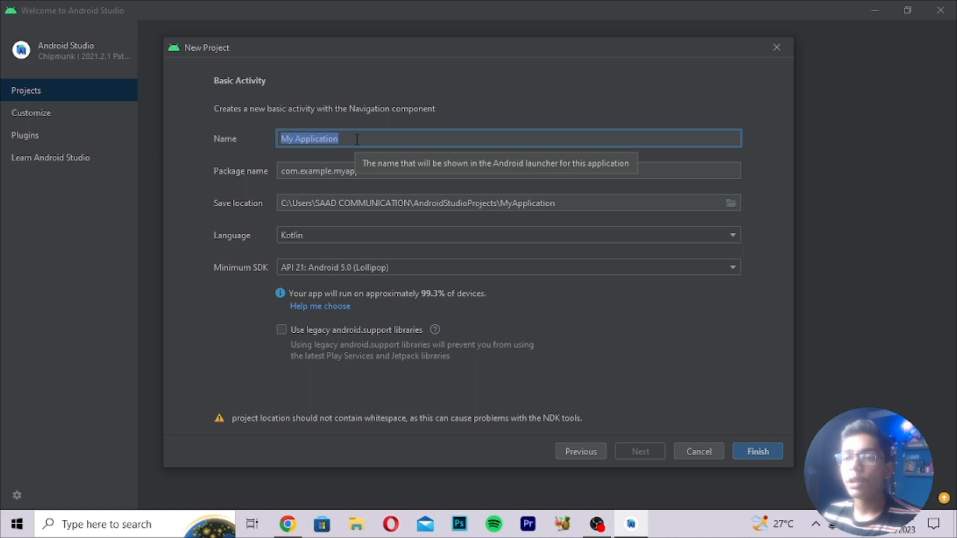
{"action": "type", "text": "A"}
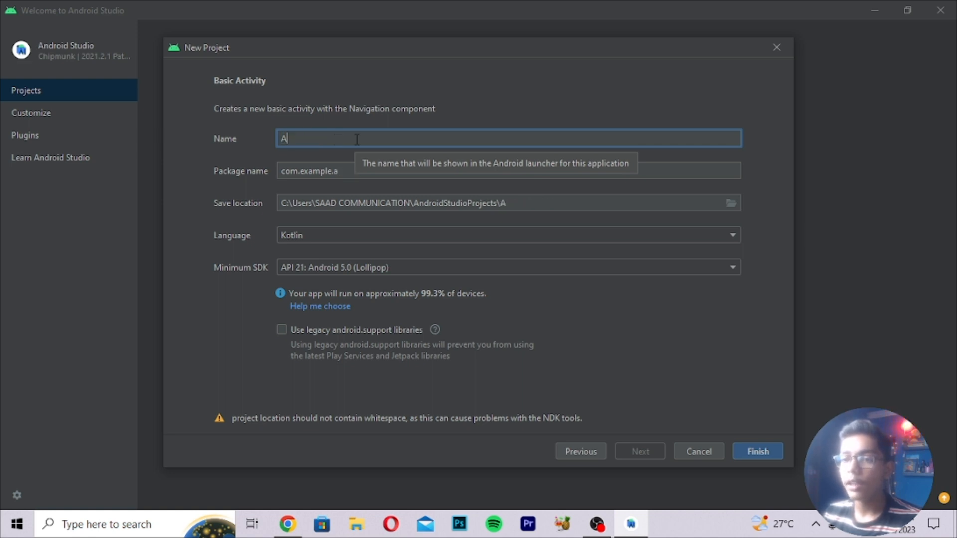
{"action": "type", "text": "pplication1"}
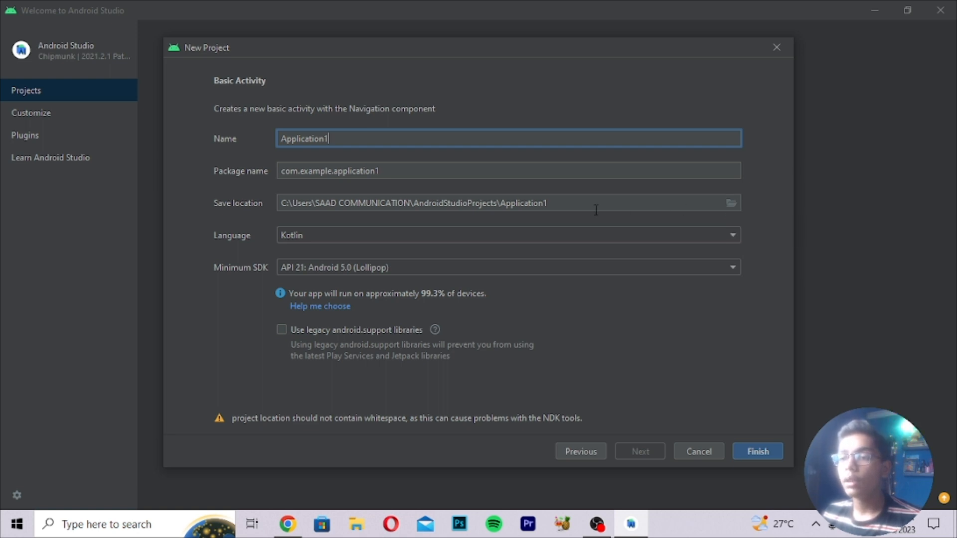
Set the project language to Java.
{"action": "left_click", "coordinate": [319, 234]}
{"action": "left_click", "coordinate": [310, 253]}
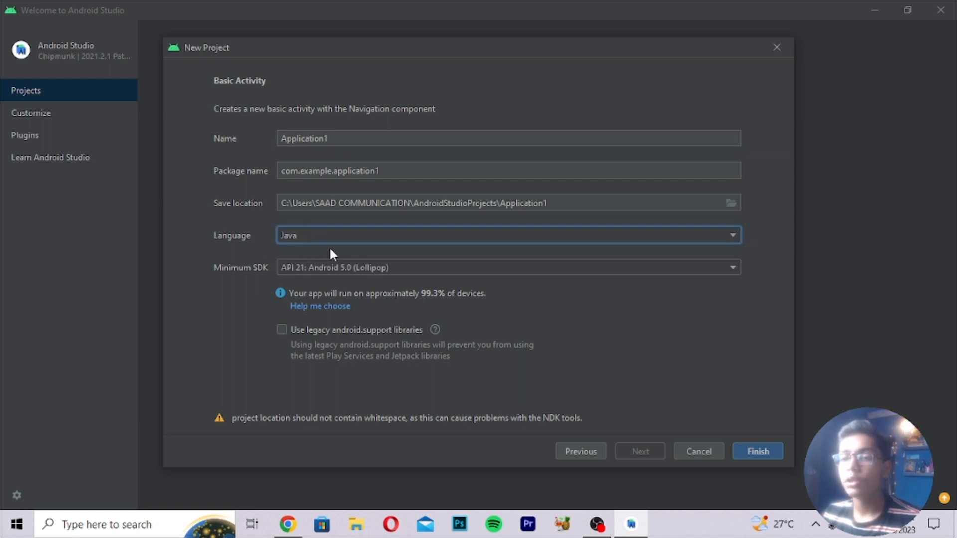
{"action": "left_click", "coordinate": [306, 235]}
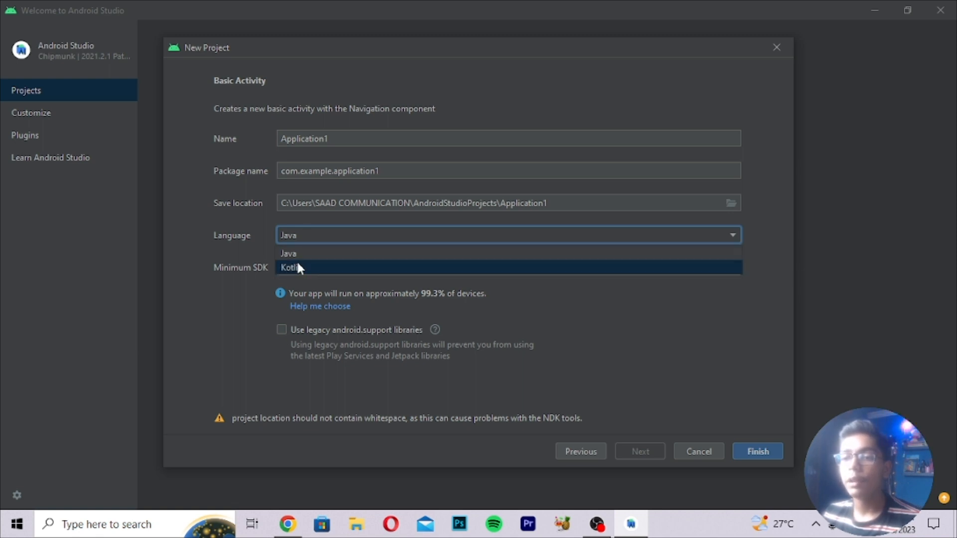
{"action": "left_click", "coordinate": [293, 256]}
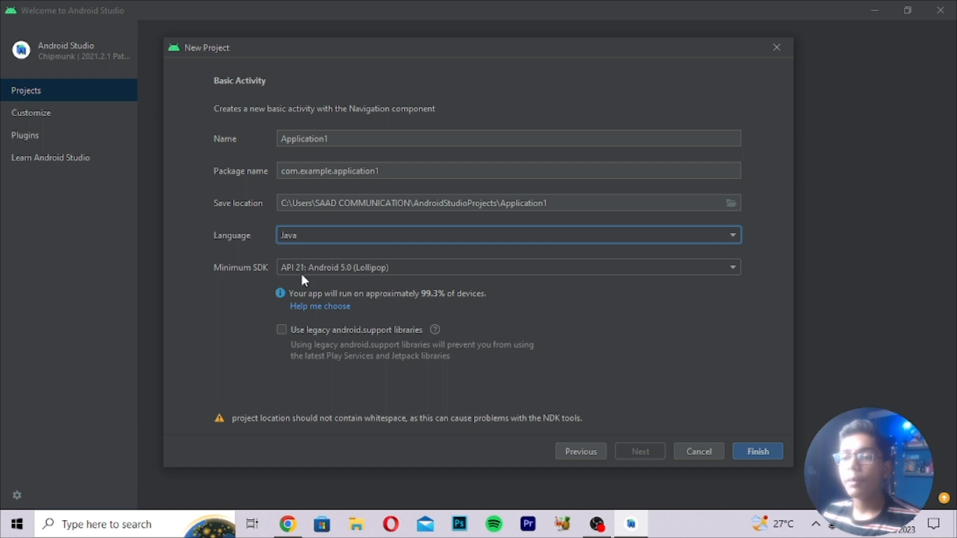
Review the Minimum SDK options and keep API 21: Android 5.0 (Lollipop).
{"action": "left_click", "coordinate": [305, 273]}
{"action": "left_click", "coordinate": [307, 283]}
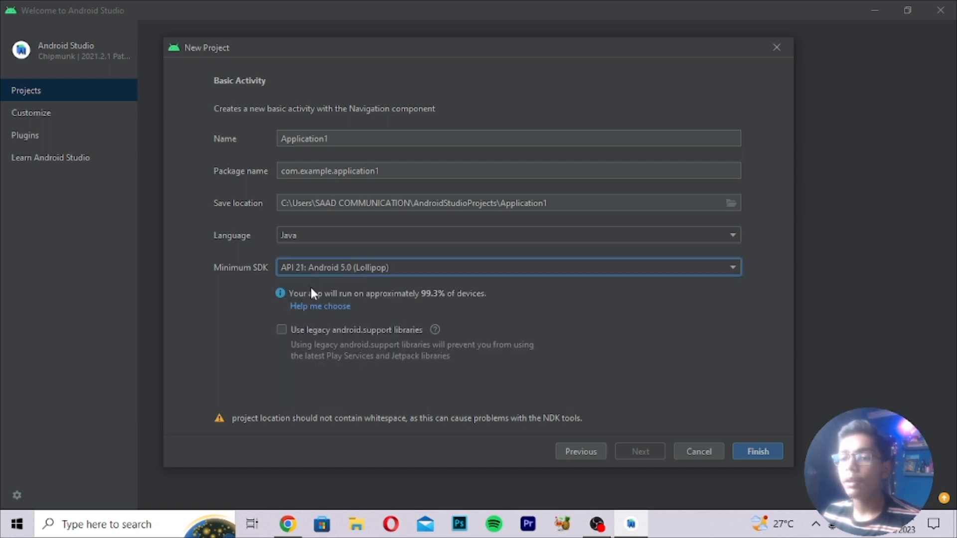
{"action": "left_click", "coordinate": [315, 269]}
{"action": "left_click", "coordinate": [326, 283]}
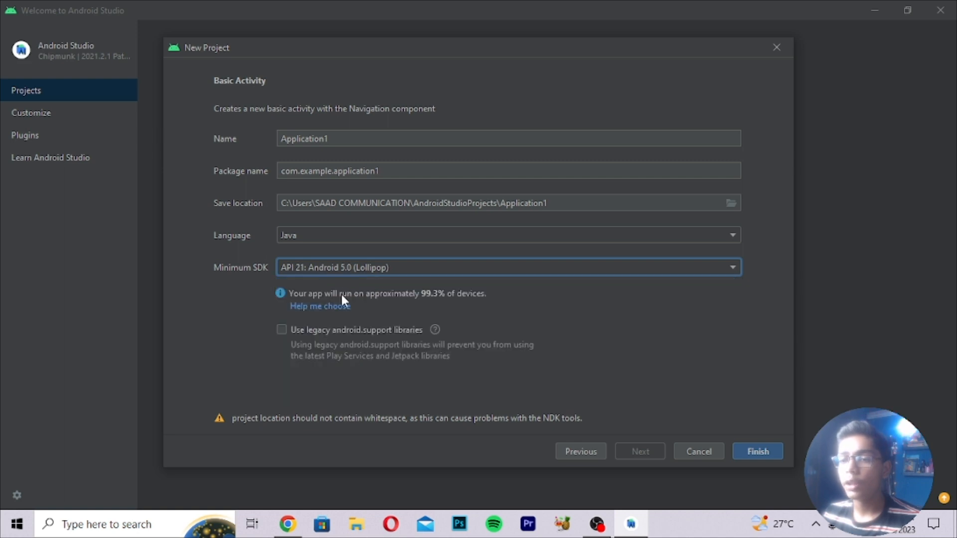
{"action": "left_click", "coordinate": [342, 272]}
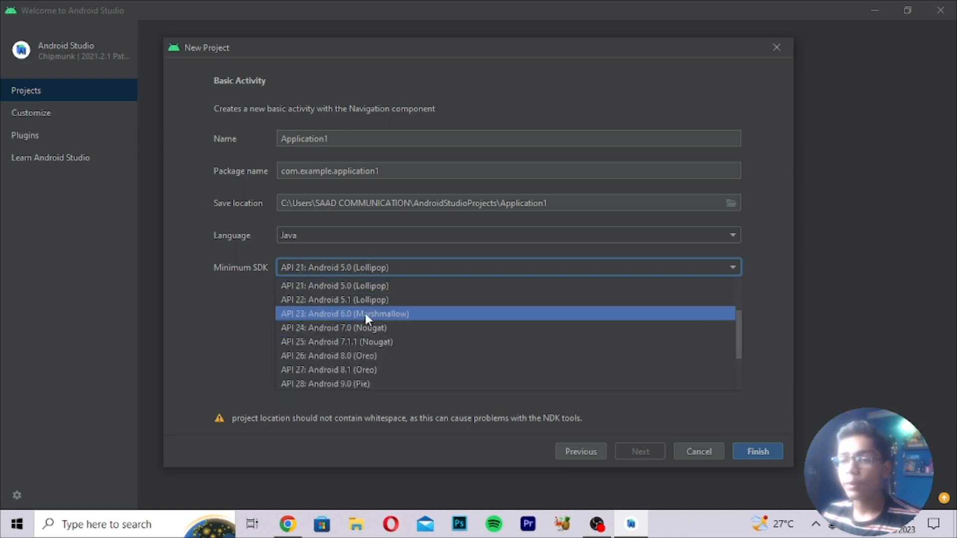
{"action": "left_click", "coordinate": [342, 286]}
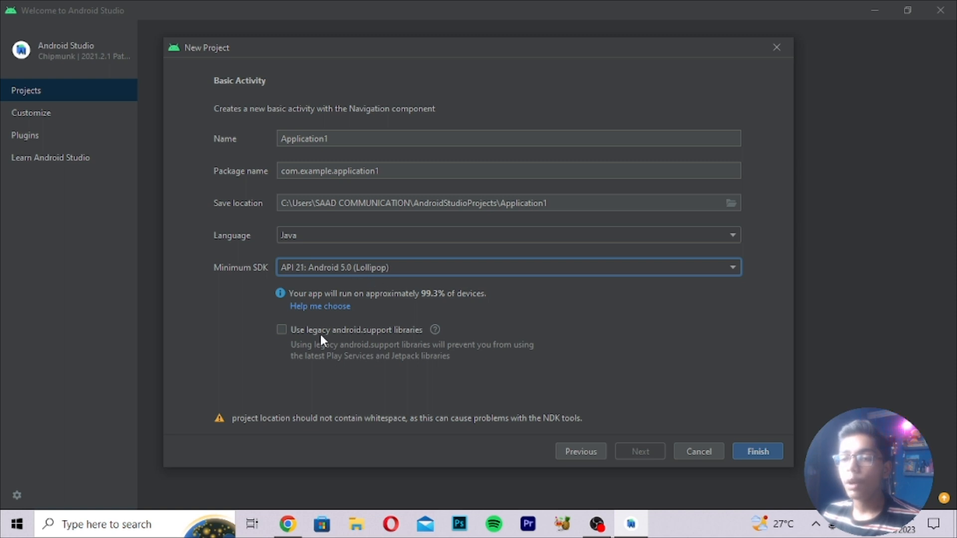
{"action": "mouse_move", "coordinate": [311, 336]}
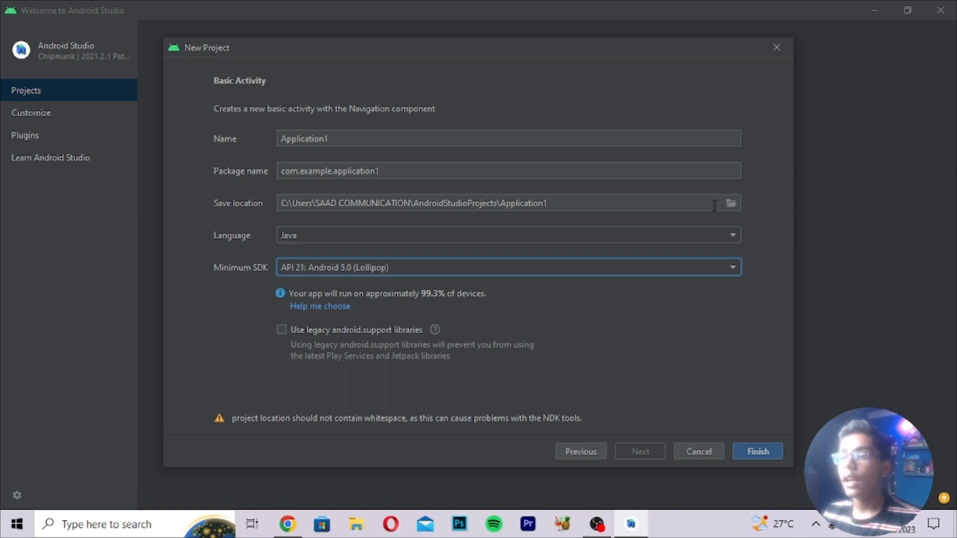
Inspect the Application1 save path, then open the Select Path picker for the Save location.
{"action": "left_click", "coordinate": [561, 205]}
{"action": "left_click_drag", "start_coordinate": [560, 205], "coordinate": [501, 203]}
{"action": "left_click", "coordinate": [577, 199]}
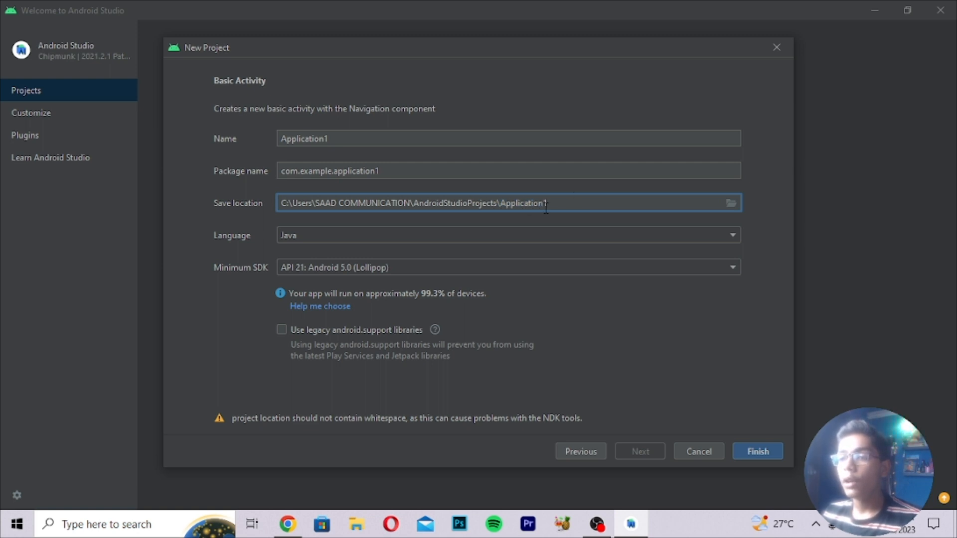
{"action": "left_click", "coordinate": [331, 140]}
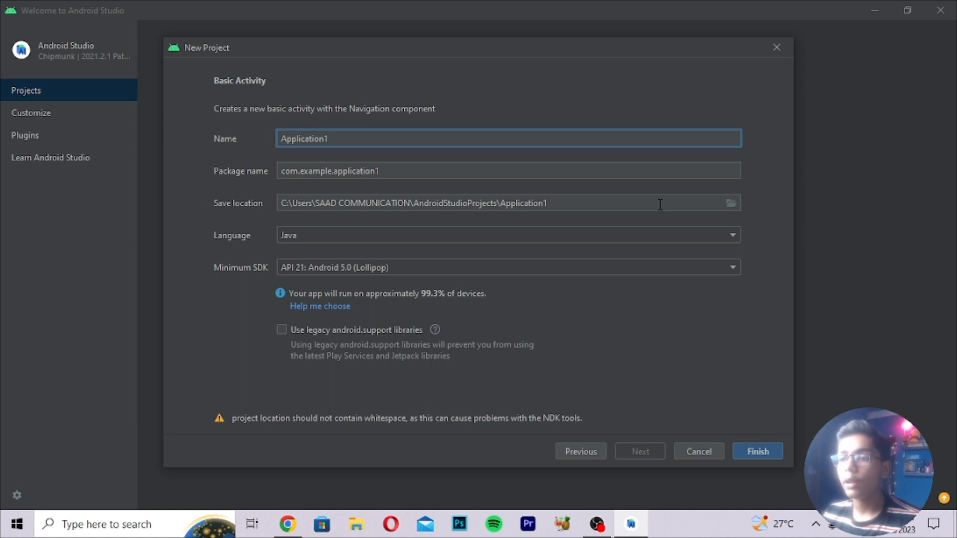
{"action": "left_click", "coordinate": [728, 205]}
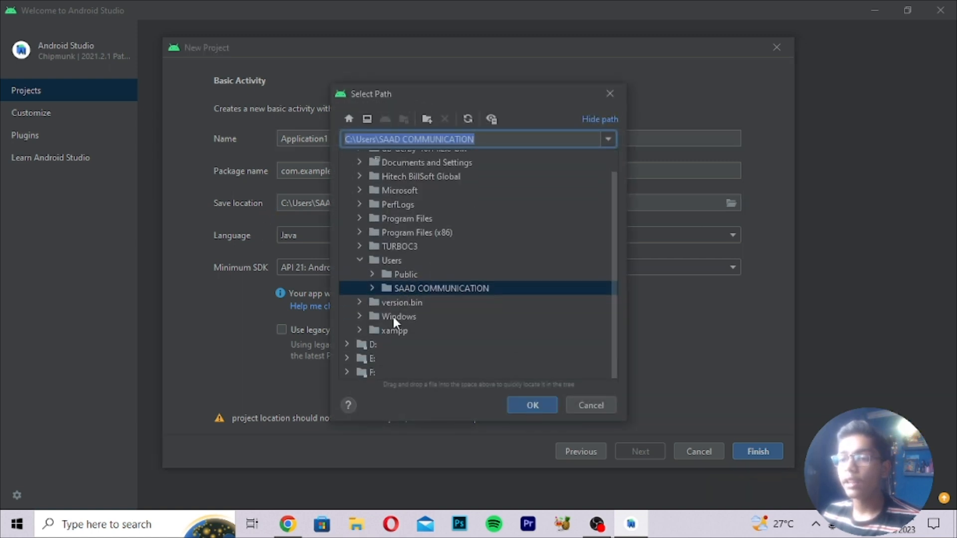
Set the project's save location to drive E:.
{"action": "left_click", "coordinate": [372, 358]}
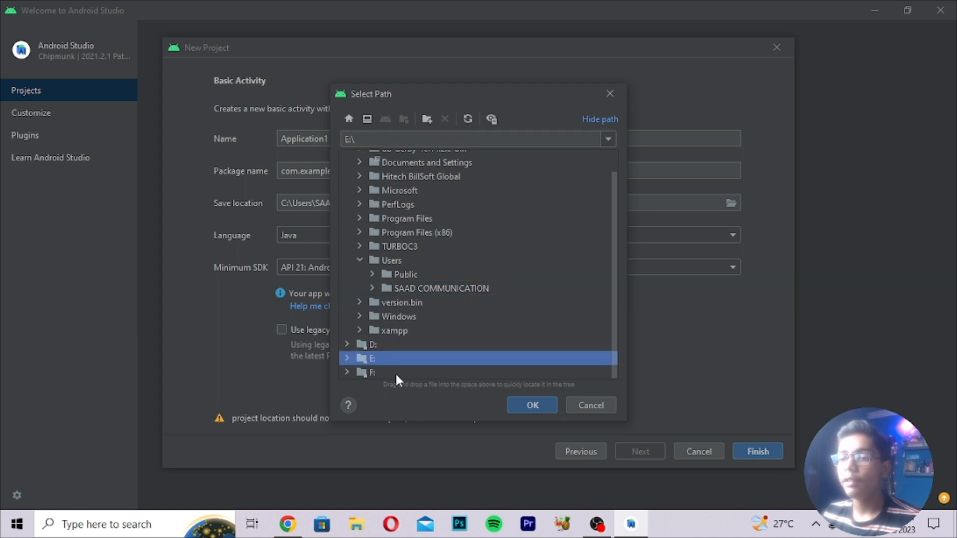
{"action": "left_click", "coordinate": [535, 408]}
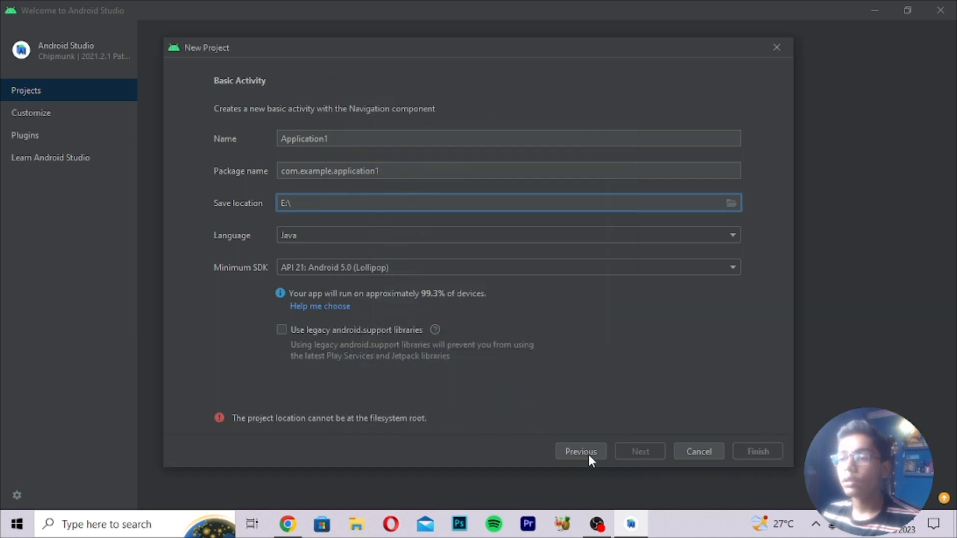
{"action": "left_click", "coordinate": [731, 204]}
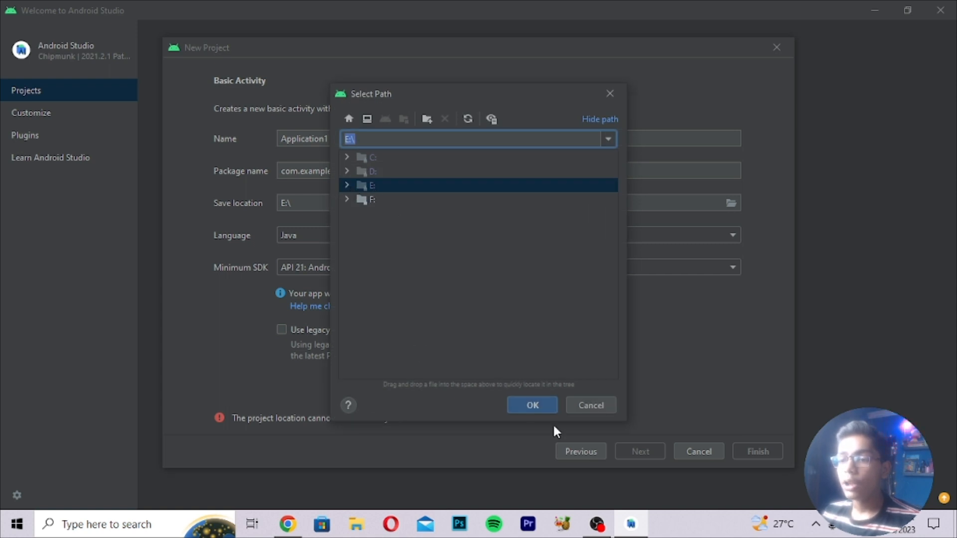
{"action": "left_click", "coordinate": [535, 407]}
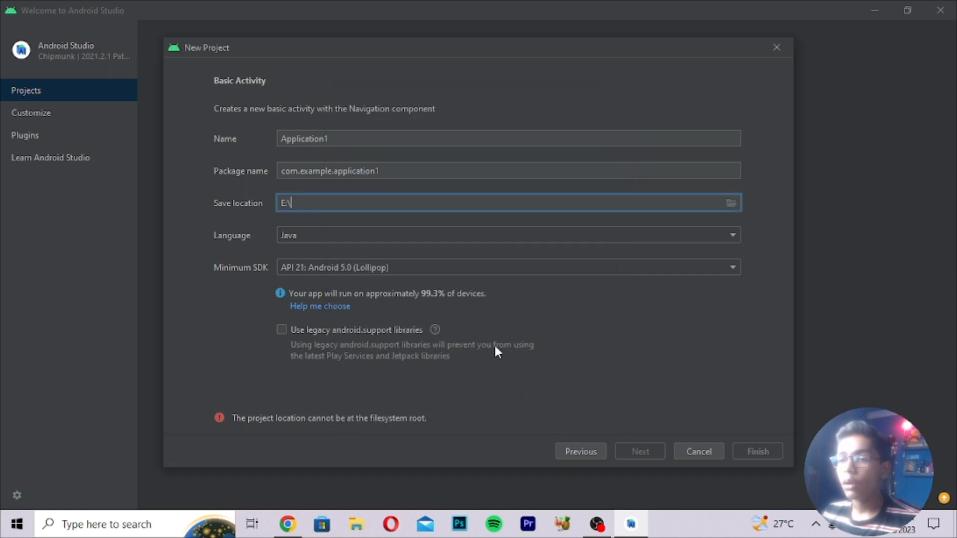
Browse the E: and D: drives and set the save location to D:\Windows.
{"action": "left_click", "coordinate": [731, 203]}
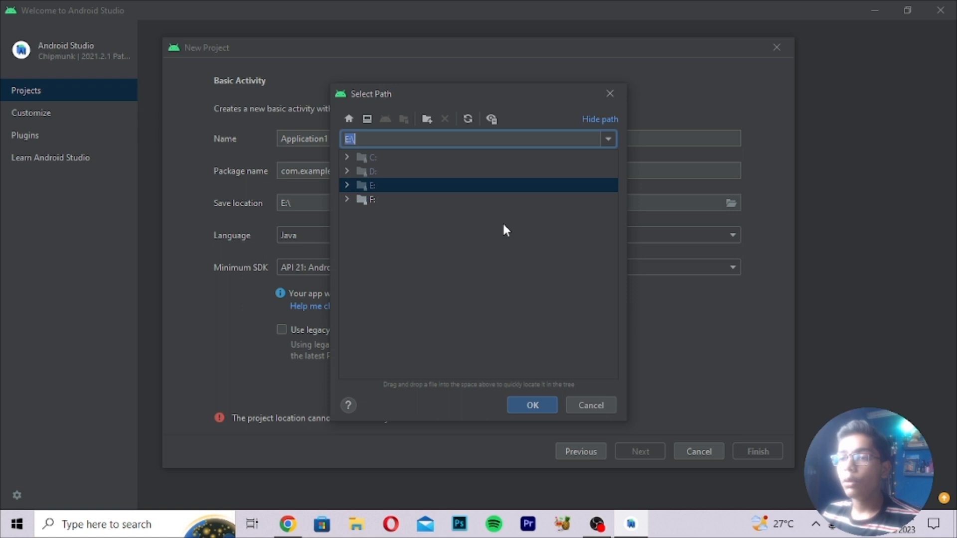
{"action": "left_click", "coordinate": [347, 185]}
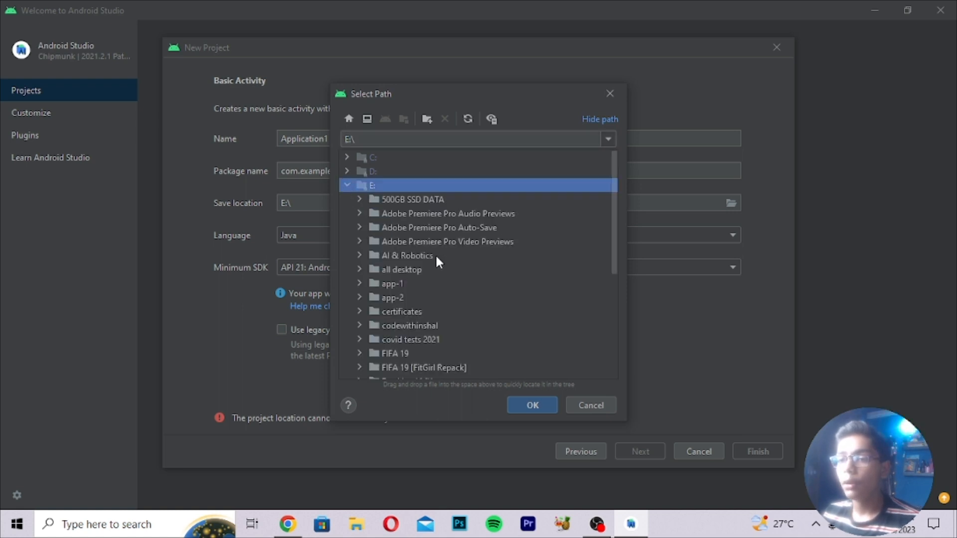
{"action": "left_click", "coordinate": [409, 272]}
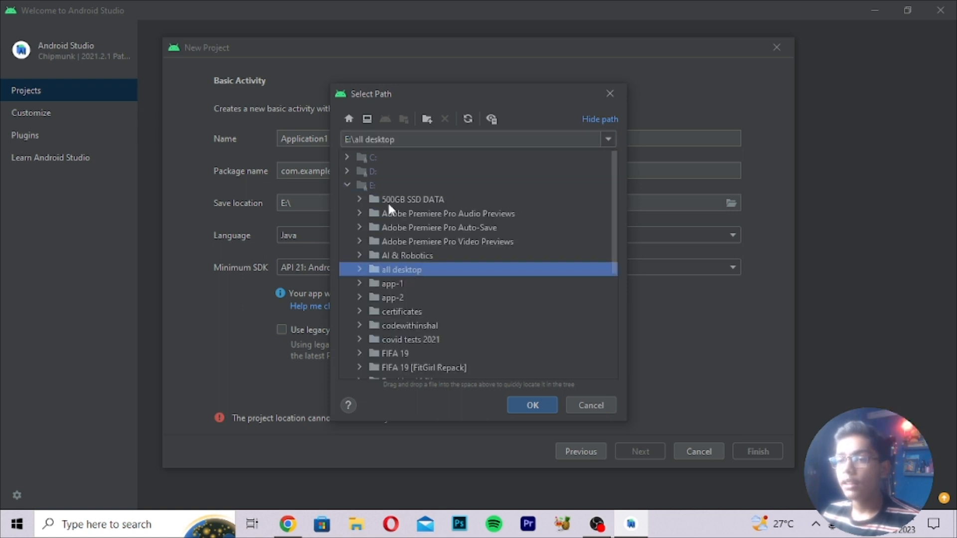
{"action": "left_click", "coordinate": [347, 184]}
{"action": "left_click", "coordinate": [345, 172]}
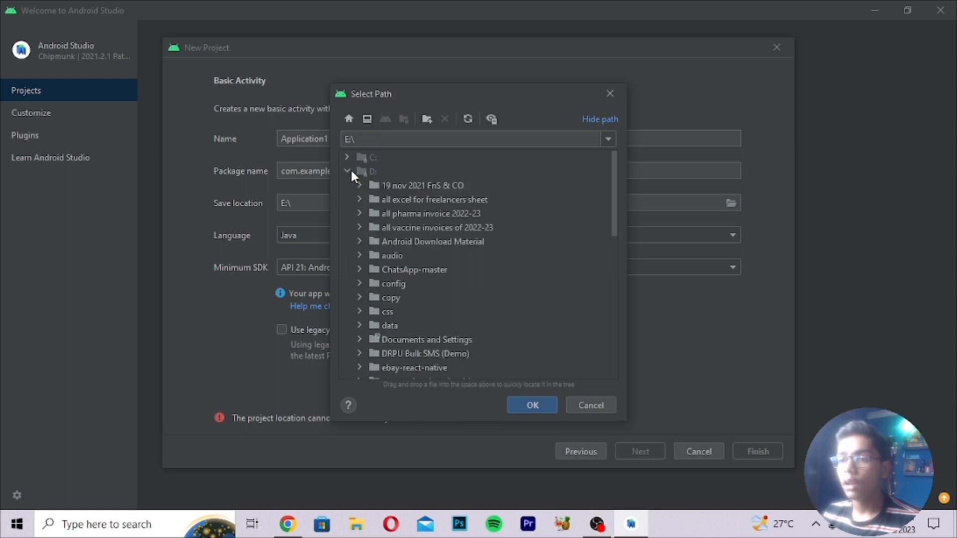
{"action": "double_click", "coordinate": [377, 168]}
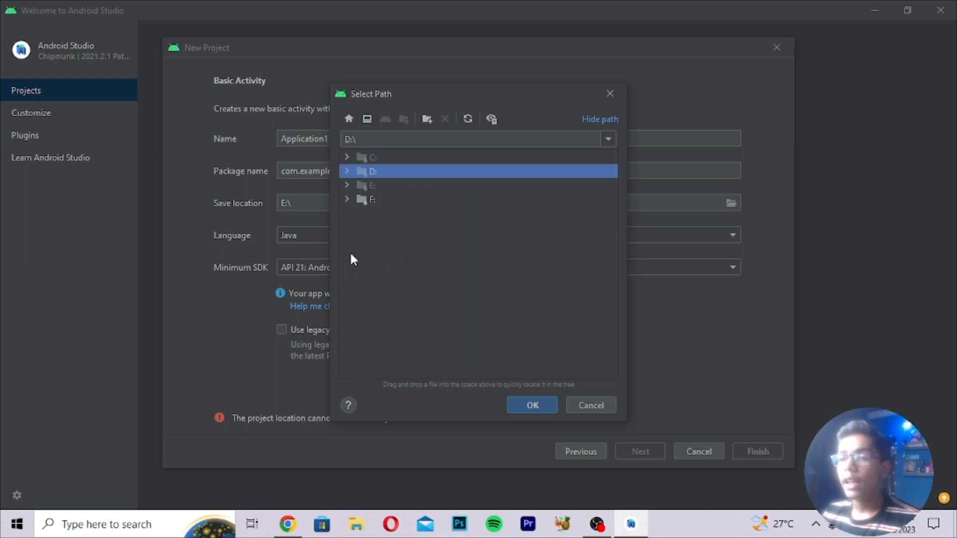
{"action": "left_click", "coordinate": [347, 171]}
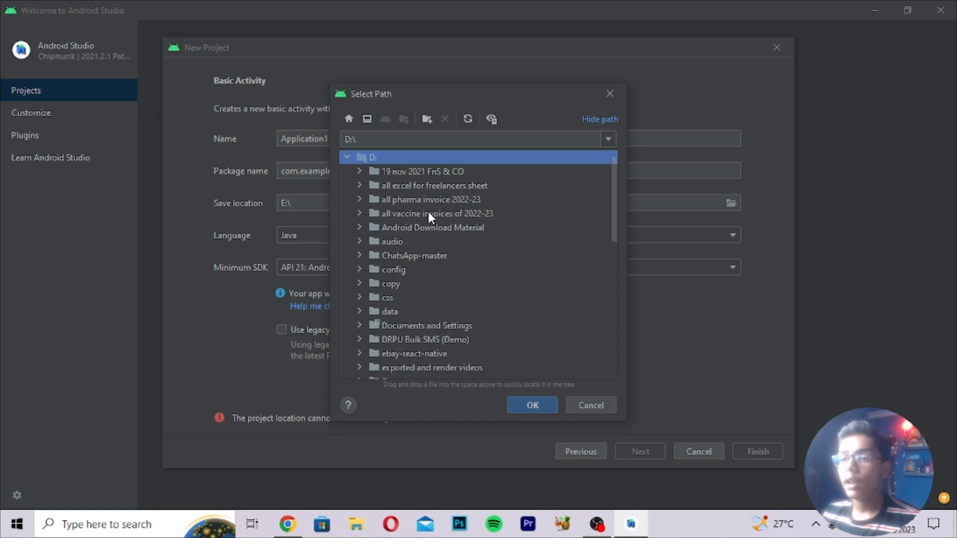
{"action": "scroll", "coordinate": [410, 295], "scroll_direction": "down", "scroll_amount": 10}
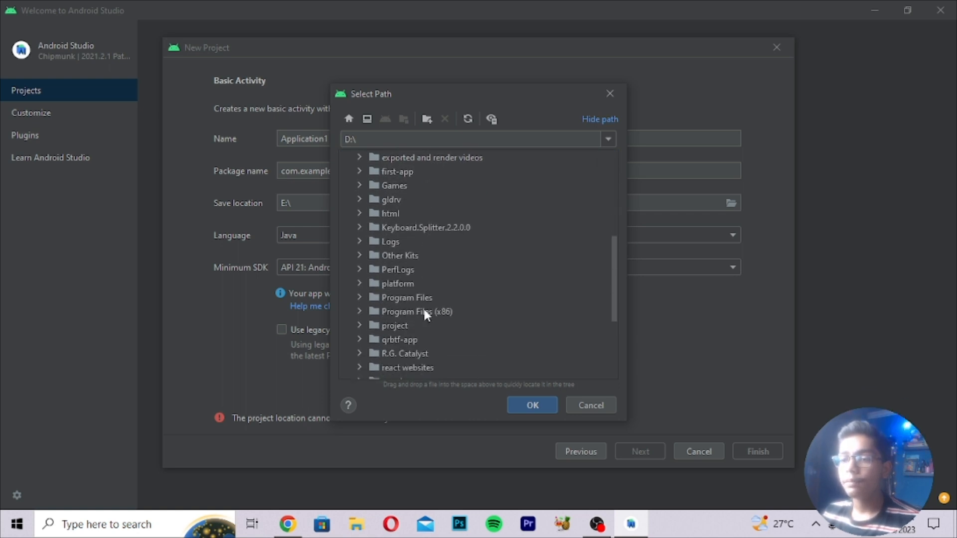
{"action": "left_click", "coordinate": [411, 344]}
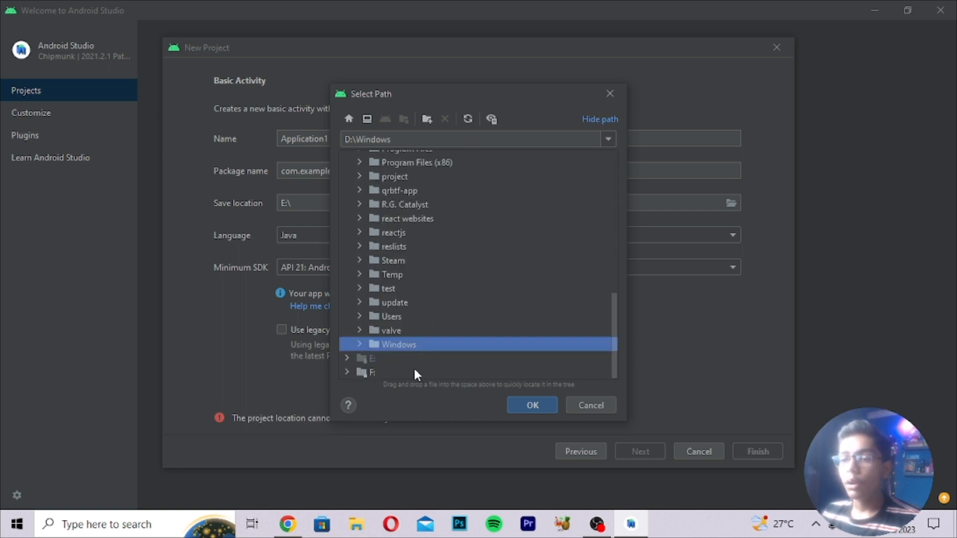
{"action": "left_click", "coordinate": [549, 408]}
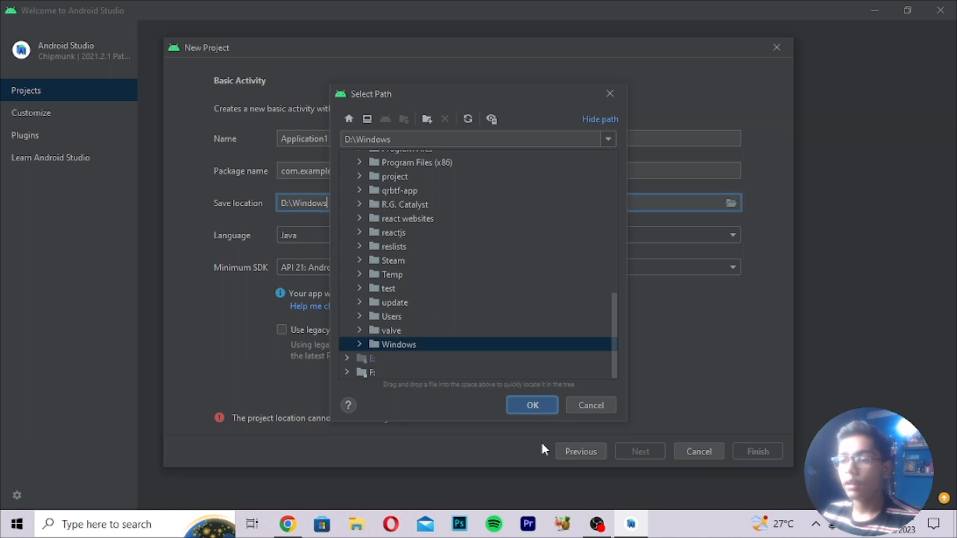
Change the save location to the F:\ drive root.
{"action": "left_click", "coordinate": [730, 203]}
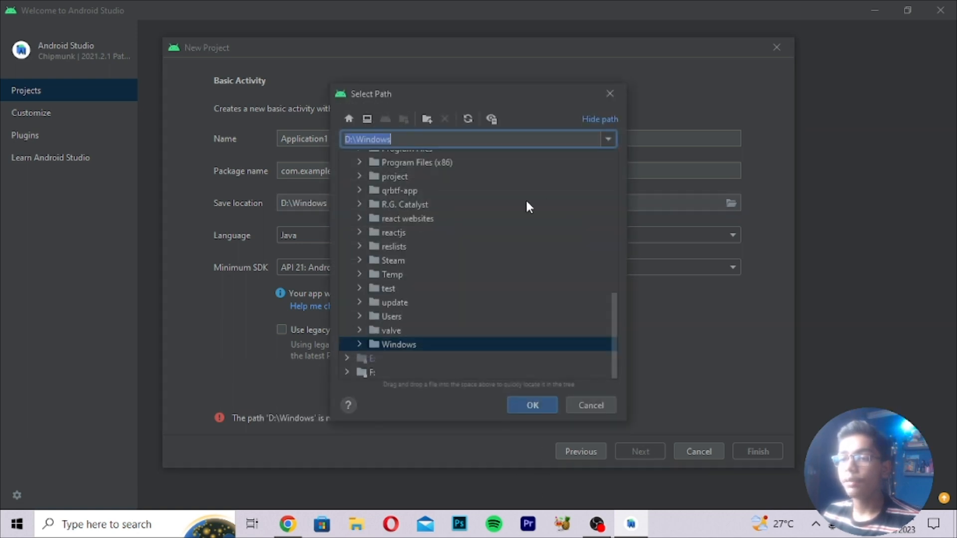
{"action": "scroll", "coordinate": [425, 207], "scroll_direction": "up", "scroll_amount": 10}
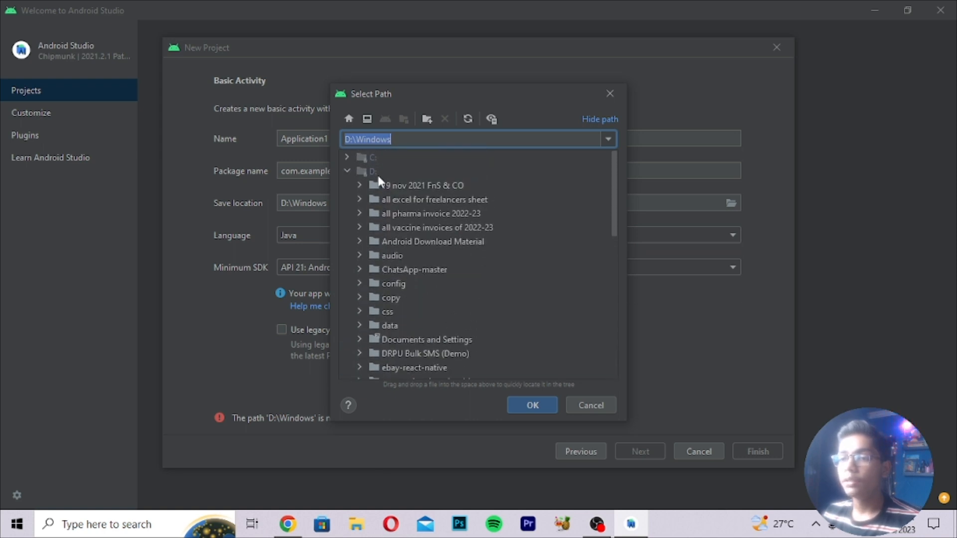
{"action": "left_click", "coordinate": [352, 170]}
{"action": "left_click", "coordinate": [346, 171]}
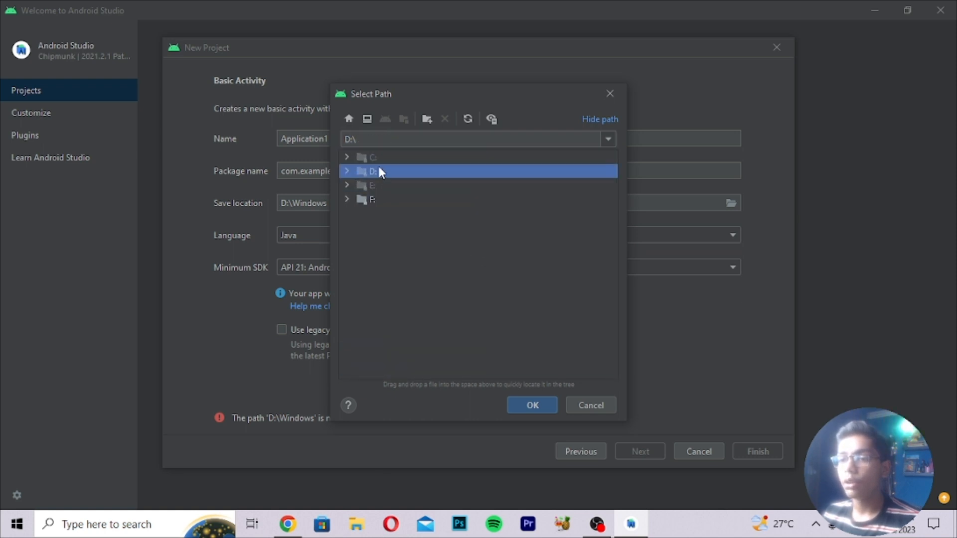
{"action": "left_click", "coordinate": [368, 199]}
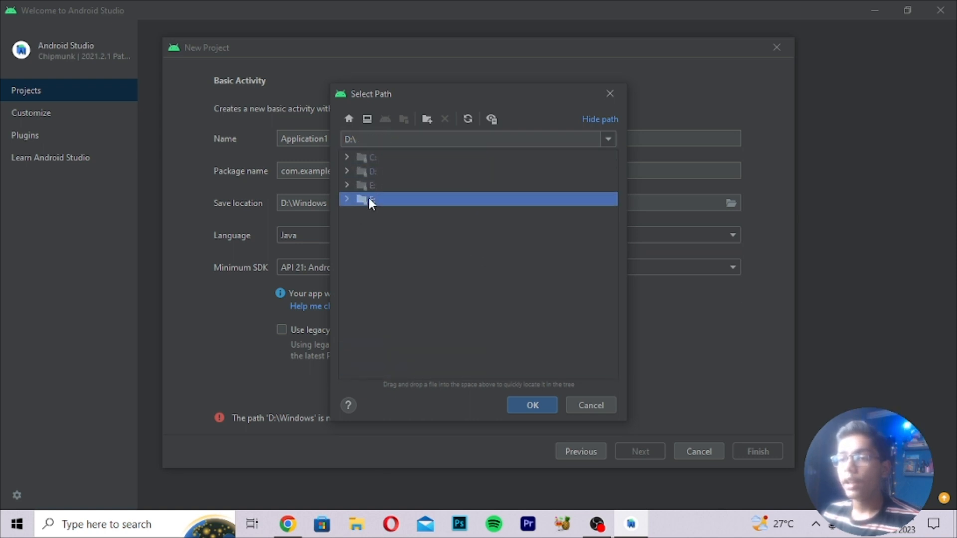
{"action": "left_click", "coordinate": [533, 402]}
Browse to F:\github\Amazon-clone\public\Images and confirm it as the save location.
{"action": "left_click", "coordinate": [731, 203]}
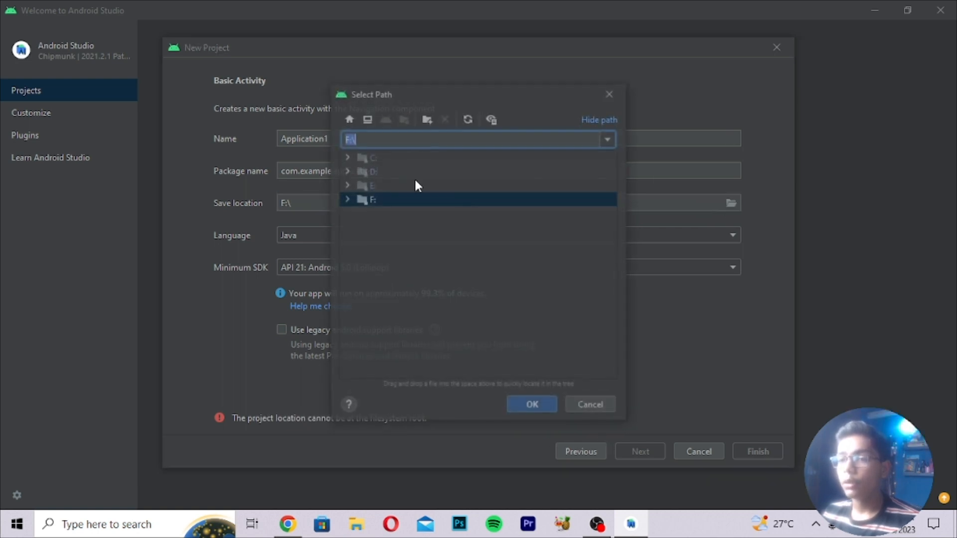
{"action": "left_click", "coordinate": [347, 199]}
{"action": "scroll", "coordinate": [444, 261], "scroll_direction": "down", "scroll_amount": 2}
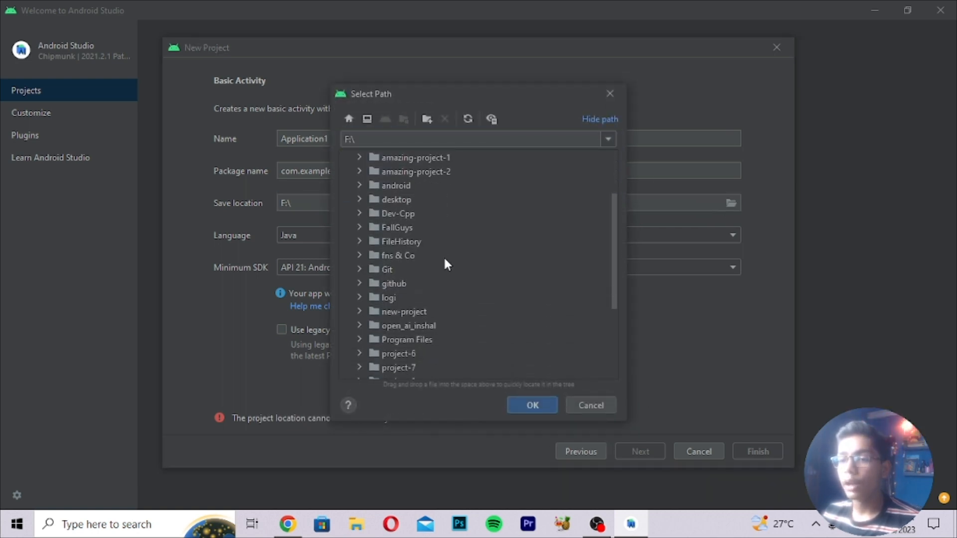
{"action": "left_click", "coordinate": [394, 283]}
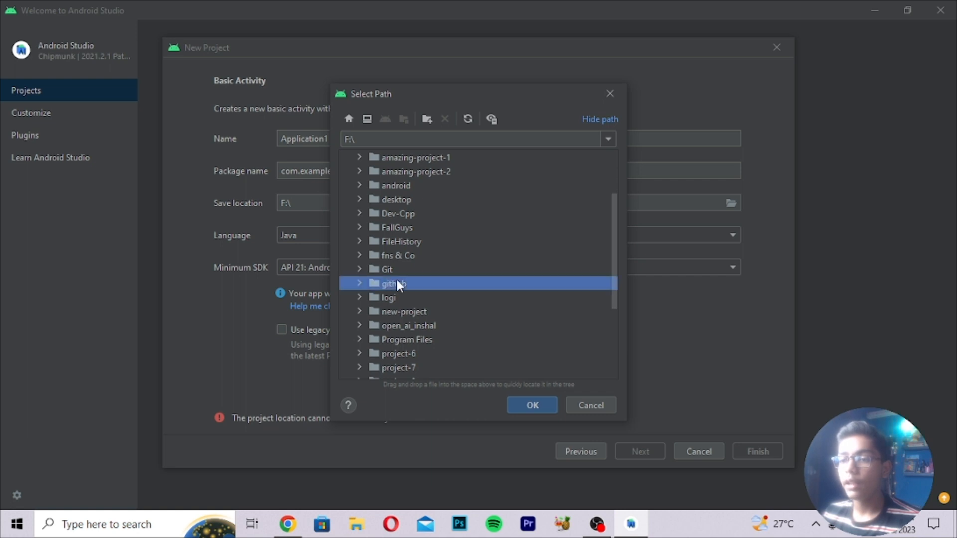
{"action": "left_click", "coordinate": [359, 283]}
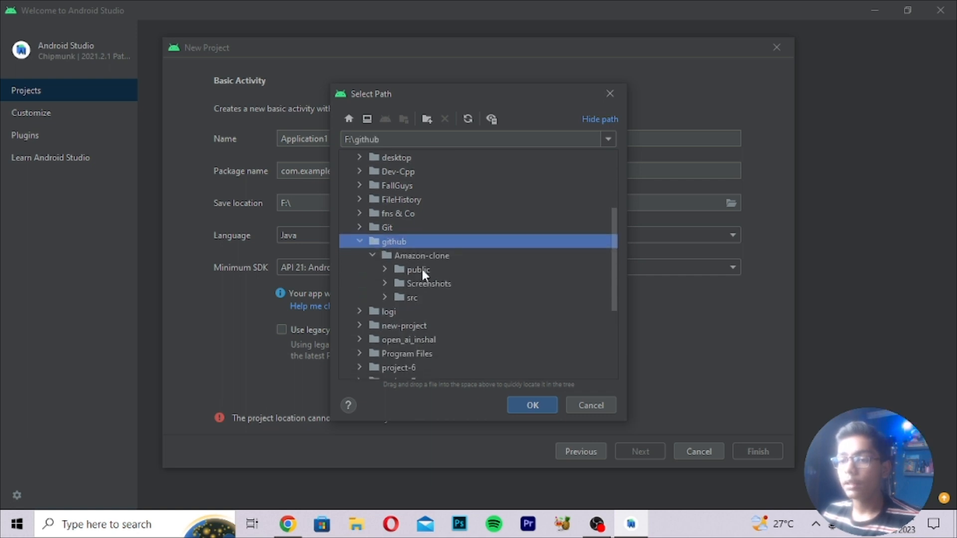
{"action": "left_click", "coordinate": [390, 254]}
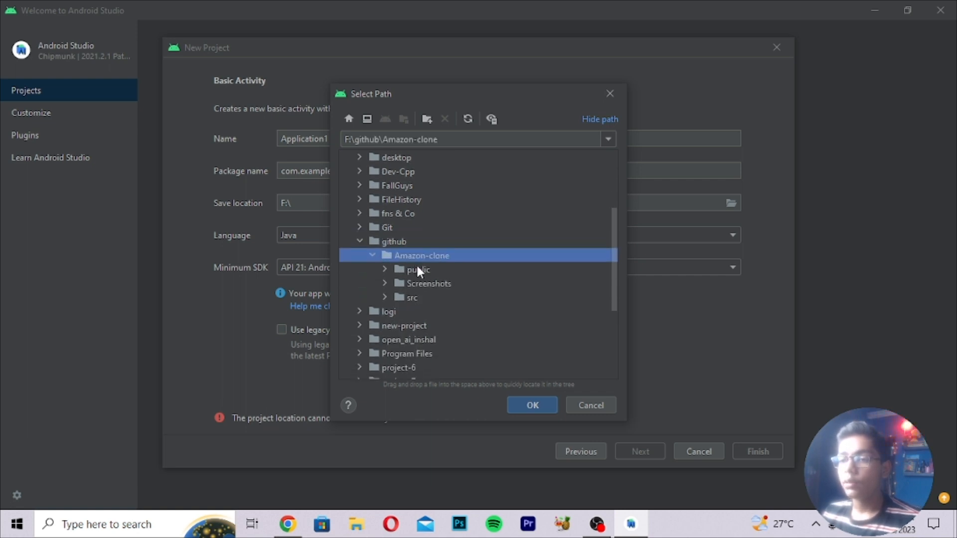
{"action": "left_click", "coordinate": [384, 270]}
{"action": "left_click", "coordinate": [398, 283]}
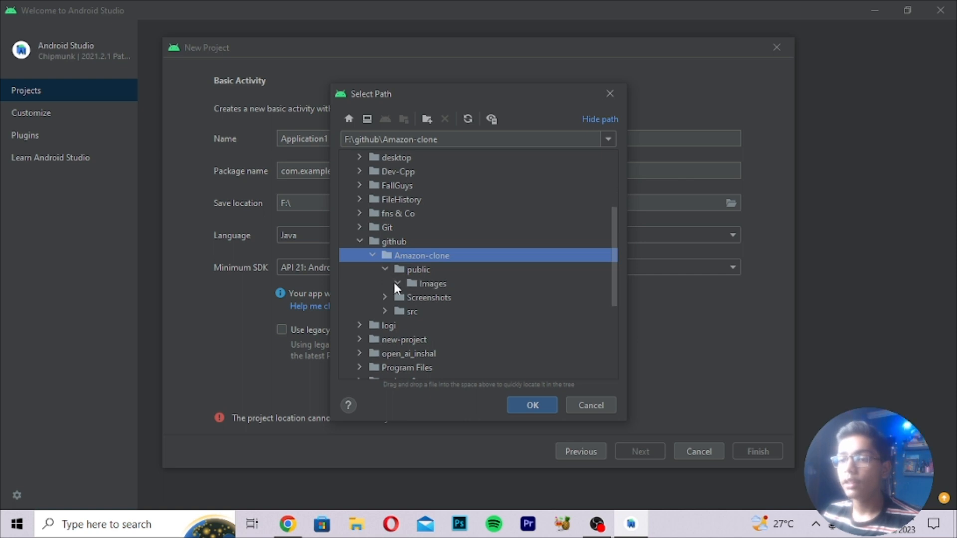
{"action": "left_click", "coordinate": [430, 283]}
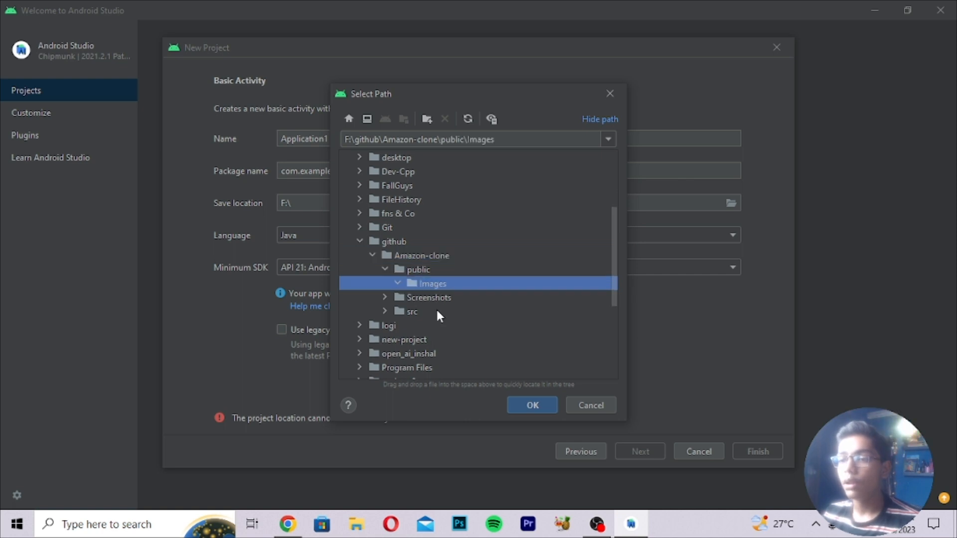
{"action": "left_click", "coordinate": [542, 406]}
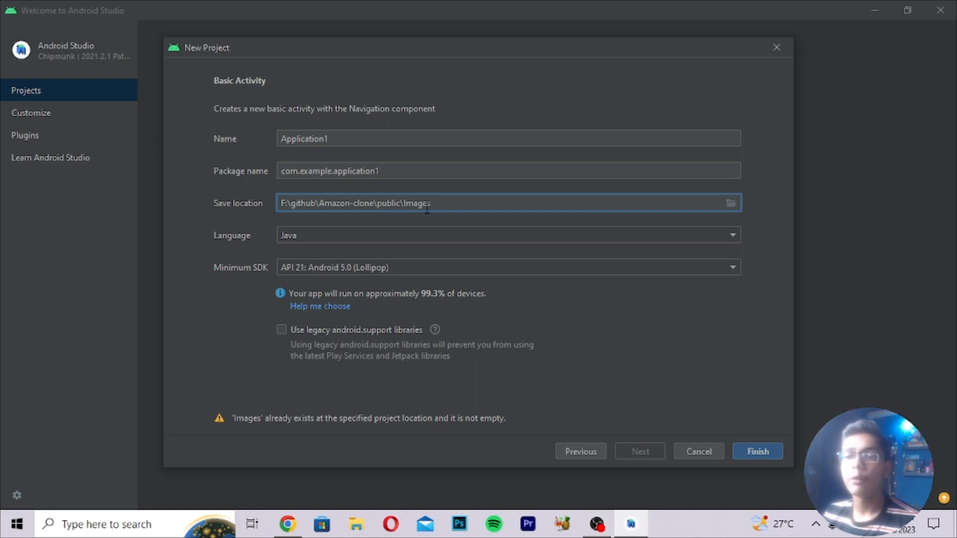
Create Application1, let Android SDK Platform 32 download and install, then finish to open the project.
{"action": "left_click", "coordinate": [761, 451]}
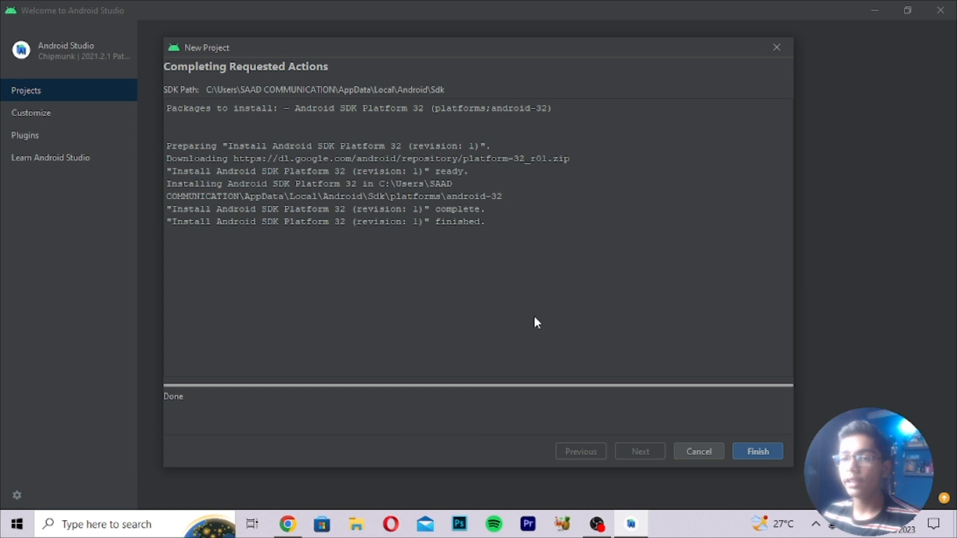
{"action": "left_click", "coordinate": [759, 451]}
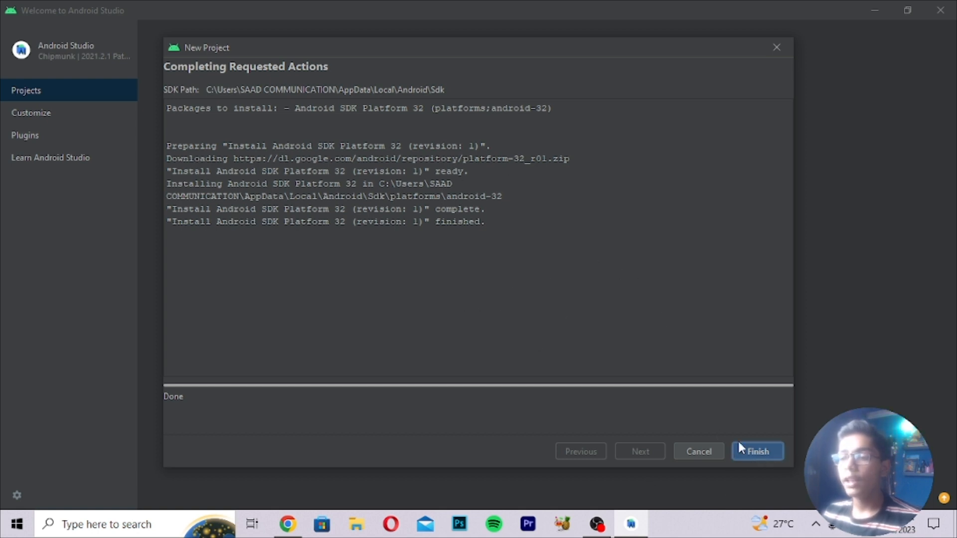